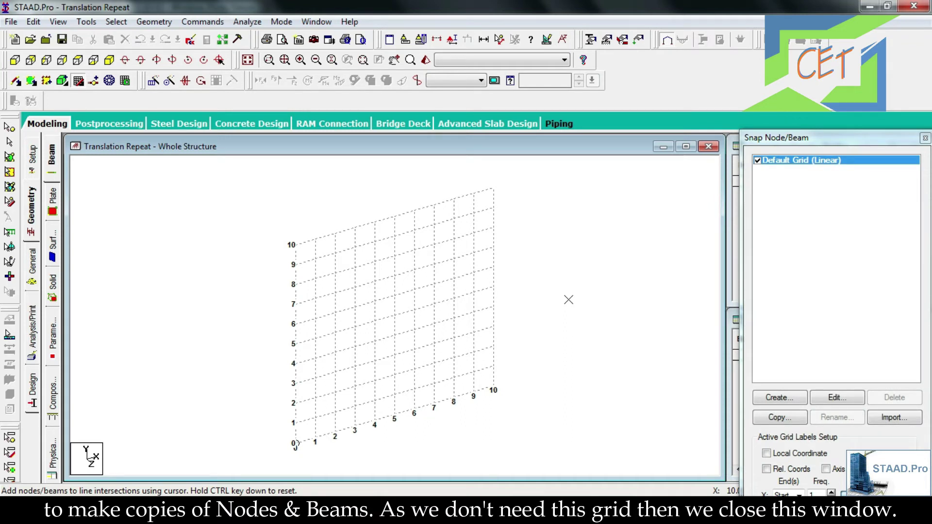
# Step: Close the Snap Node/Beam grid panel to reveal the empty model with its Nodes and Beams tables
pyautogui.click(925, 137)
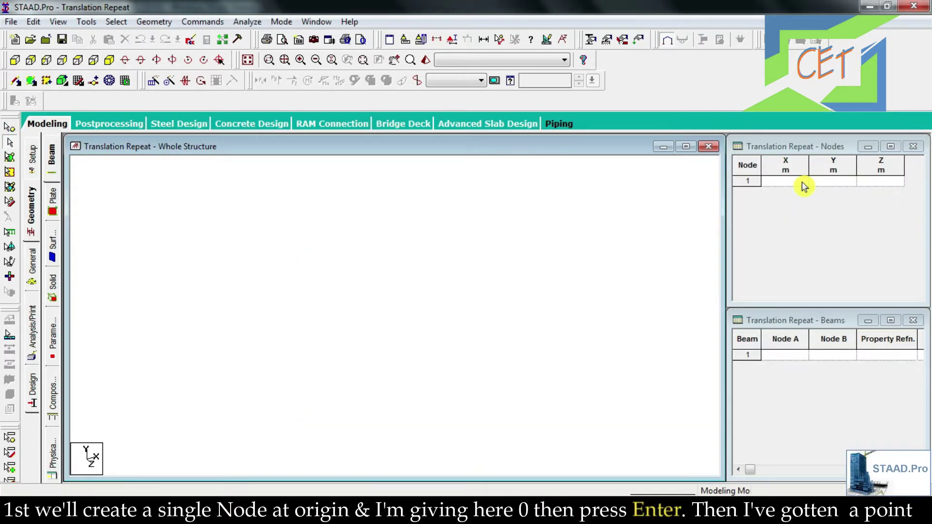
# Step: Enter 0 in the Nodes table to create node 1 at (0, 0, 0)
pyautogui.click(798, 188)
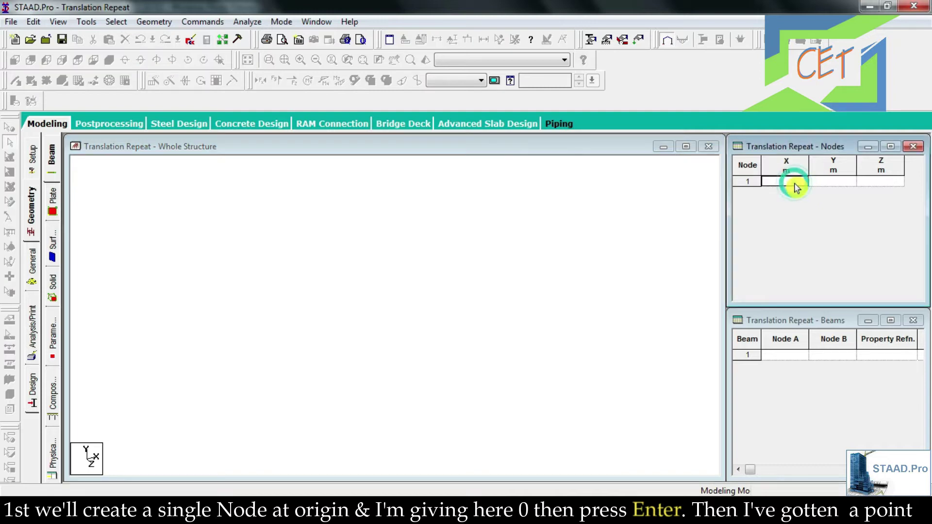
pyautogui.write('0')
pyautogui.press('Return')
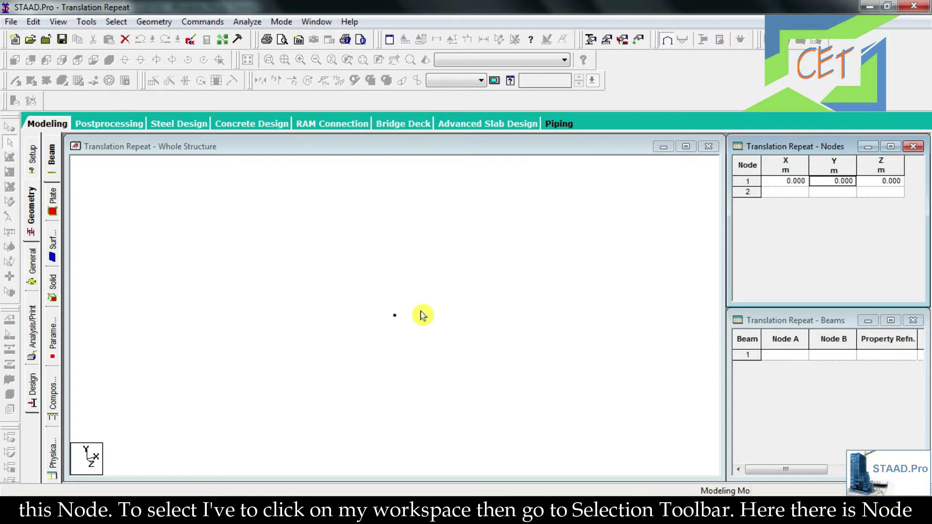
# Step: Select node 1 at the origin with the Nodes Cursor
pyautogui.click(408, 278)
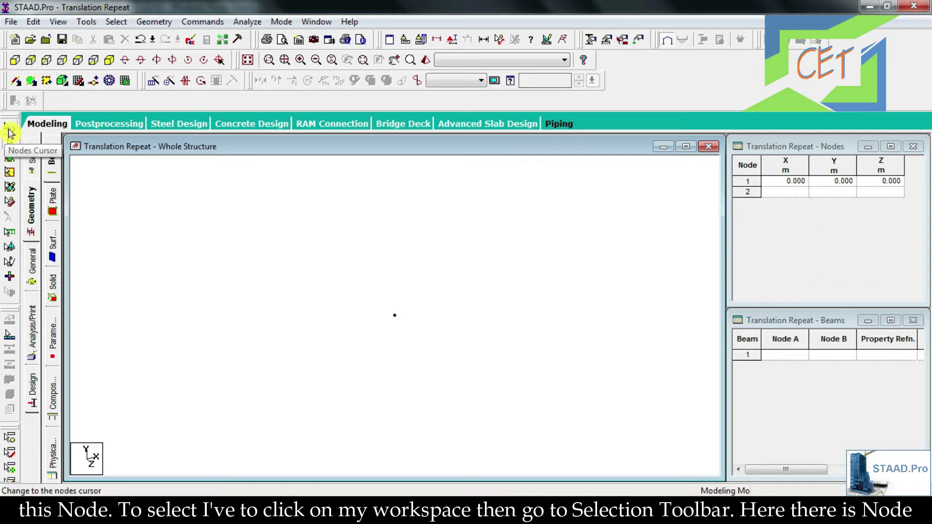
pyautogui.click(11, 134)
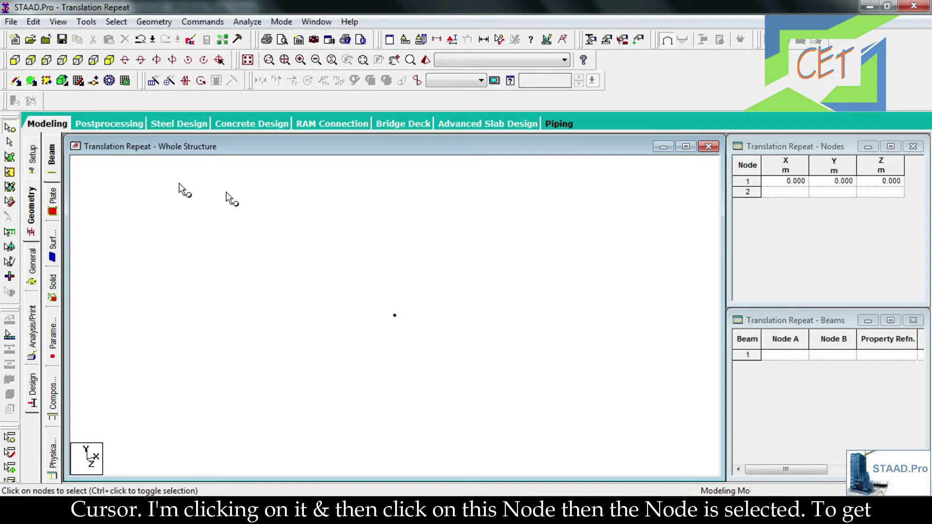
pyautogui.click(395, 316)
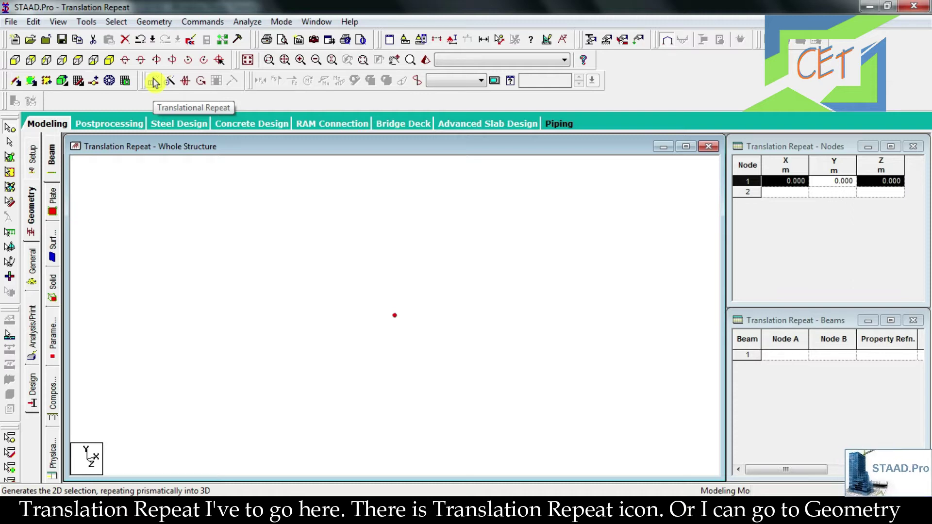
# Step: Start a Translational Repeat of node 1 along X with 3 steps
pyautogui.click(154, 22)
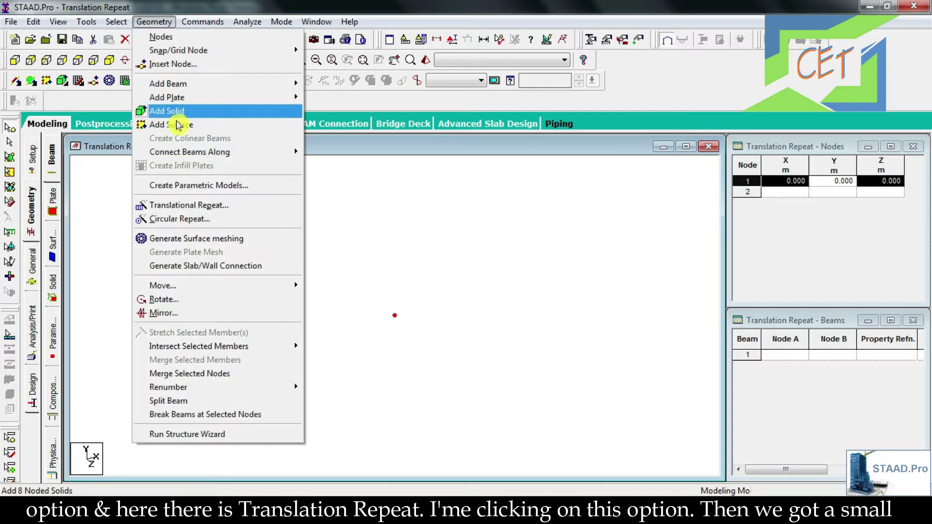
pyautogui.click(167, 208)
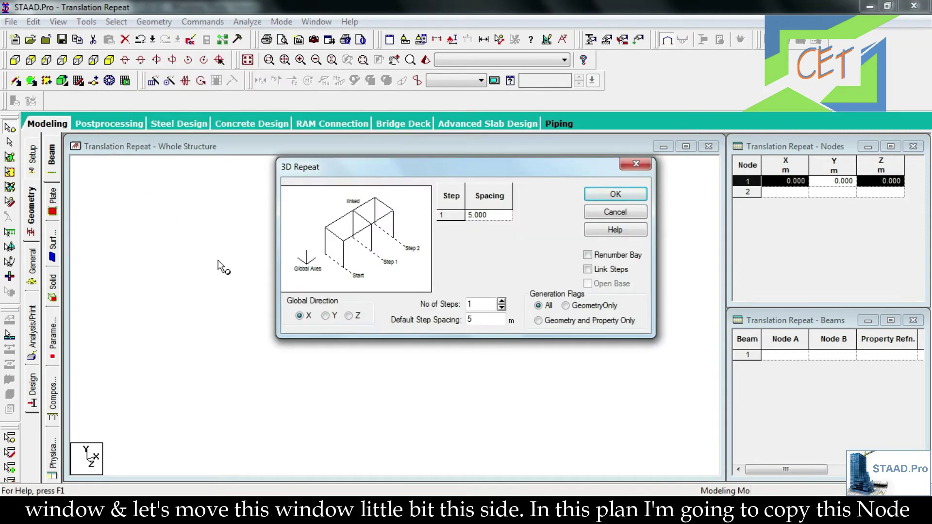
pyautogui.moveTo(340, 166)
pyautogui.mouseDown()
pyautogui.moveTo(542, 259)
pyautogui.moveTo(630, 322)
pyautogui.mouseUp()
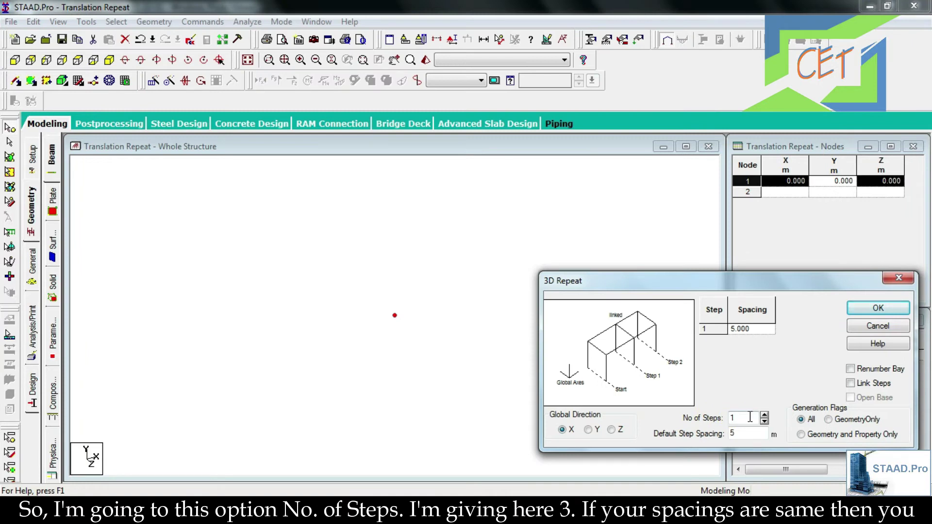
pyautogui.click(765, 414)
pyautogui.click(765, 414)
pyautogui.click(735, 431)
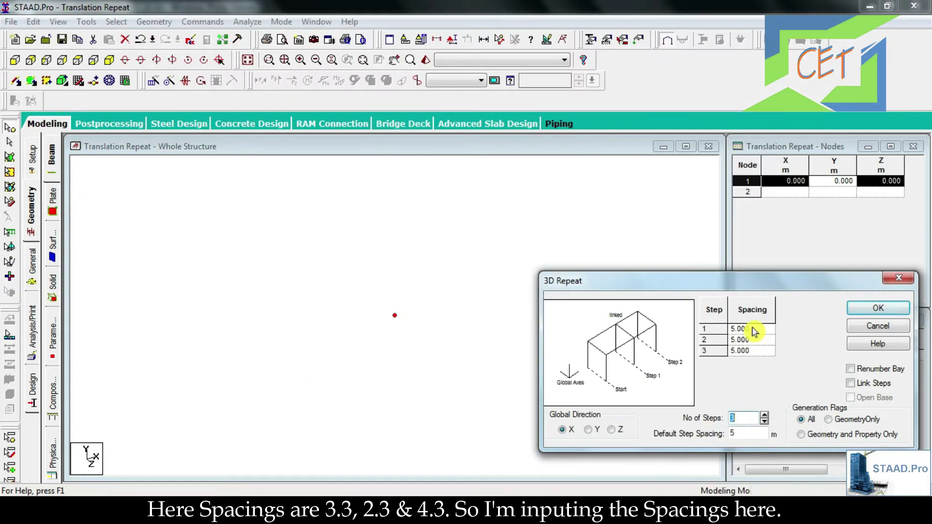
# Step: Set the X spacings to 3.3, 2.3 and 4.3 m and generate the copies
pyautogui.click(753, 328)
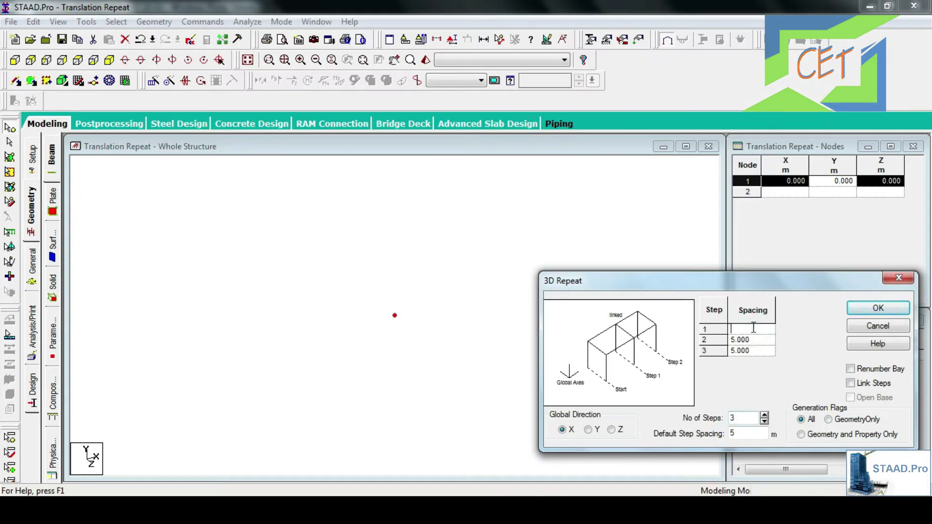
pyautogui.write('3.3')
pyautogui.click(754, 340)
pyautogui.write('2.3')
pyautogui.click(755, 350)
pyautogui.write('4.3')
pyautogui.click(853, 311)
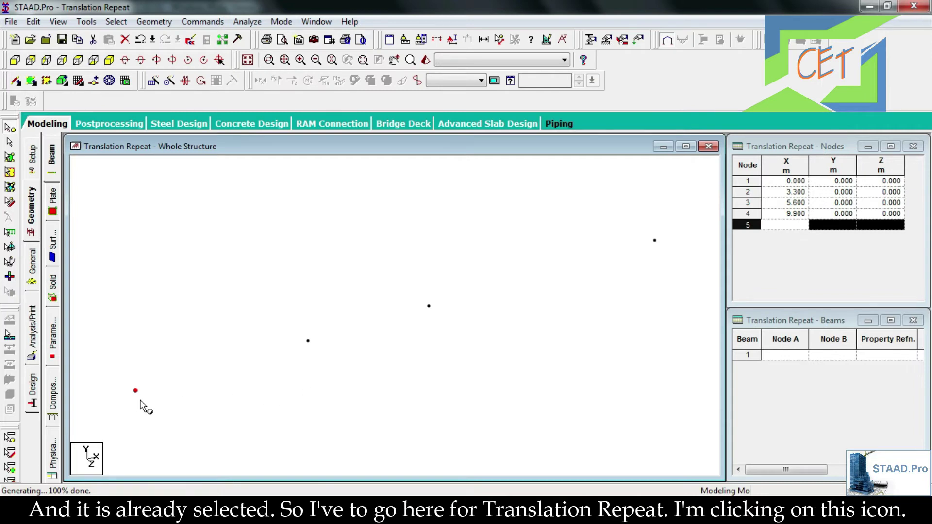
# Step: Repeat node 1 along Z in 2 linked steps of 5.3 and 4.3 m, creating nodes 5–6
pyautogui.click(158, 81)
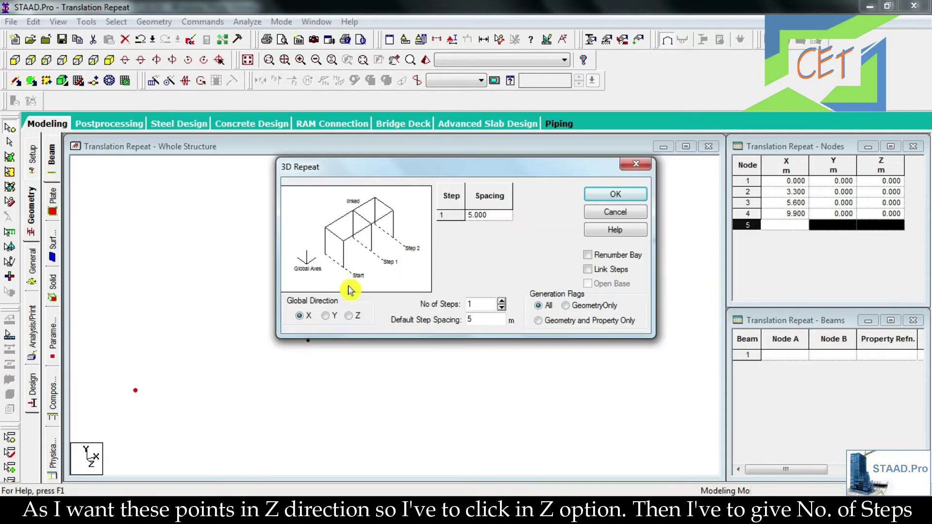
pyautogui.click(349, 317)
pyautogui.doubleClick(473, 305)
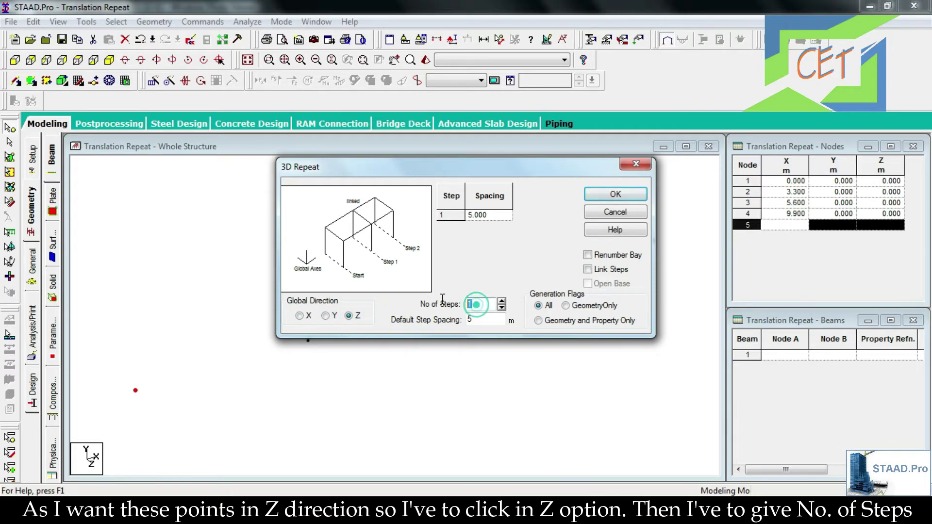
pyautogui.write('2')
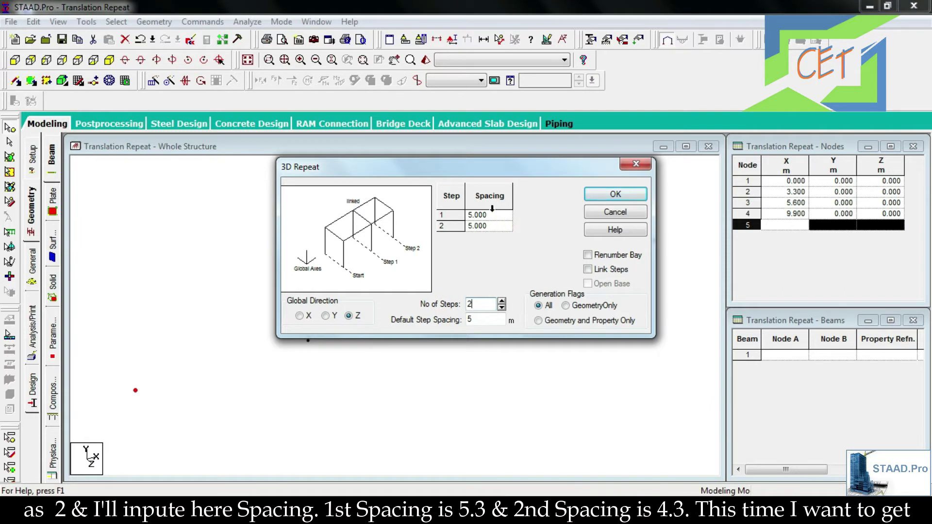
pyautogui.click(494, 218)
pyautogui.write('5.3')
pyautogui.click(485, 227)
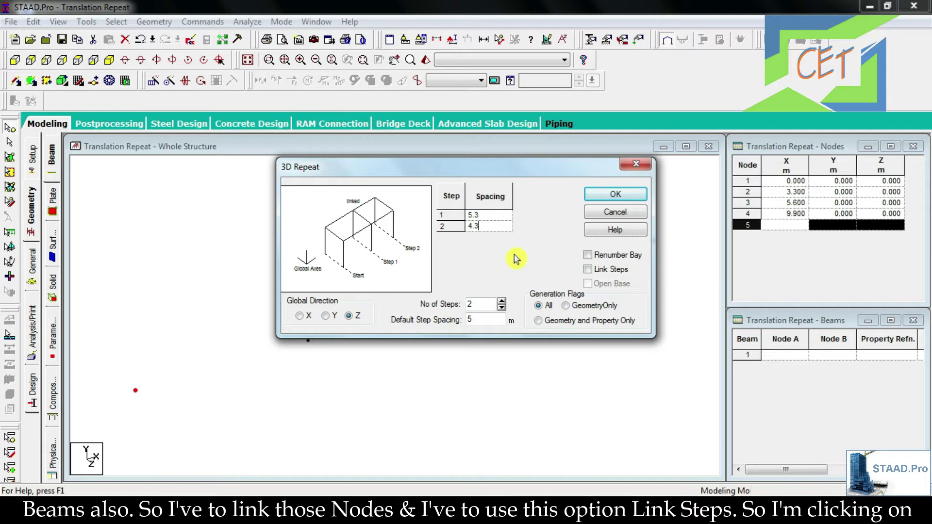
pyautogui.click(588, 273)
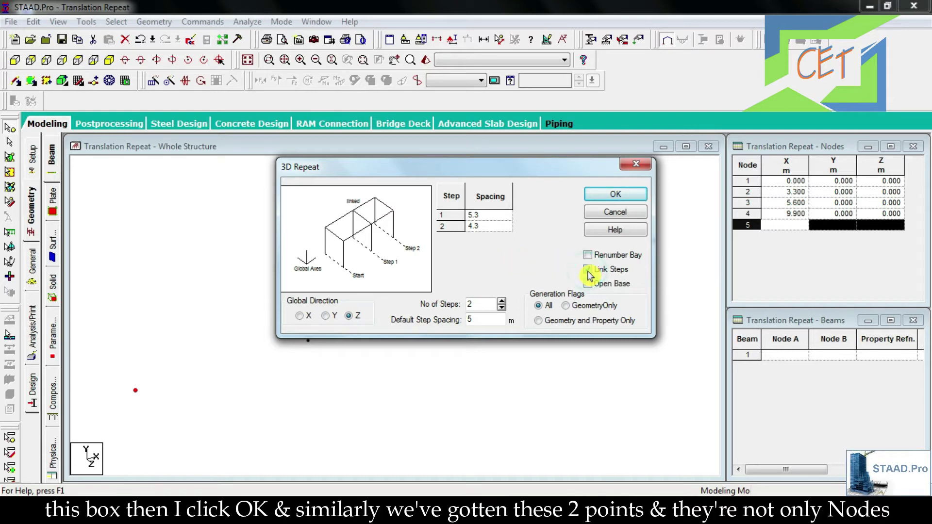
pyautogui.click(610, 201)
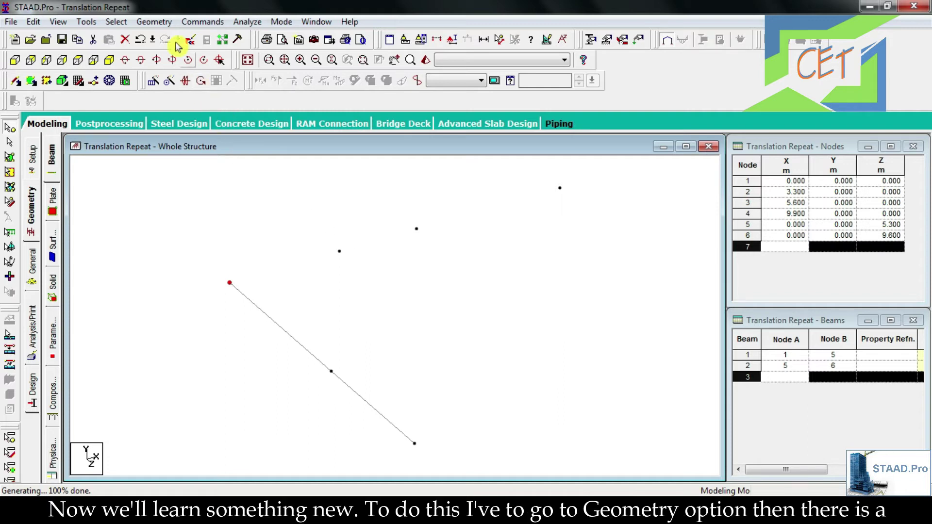
pyautogui.click(157, 22)
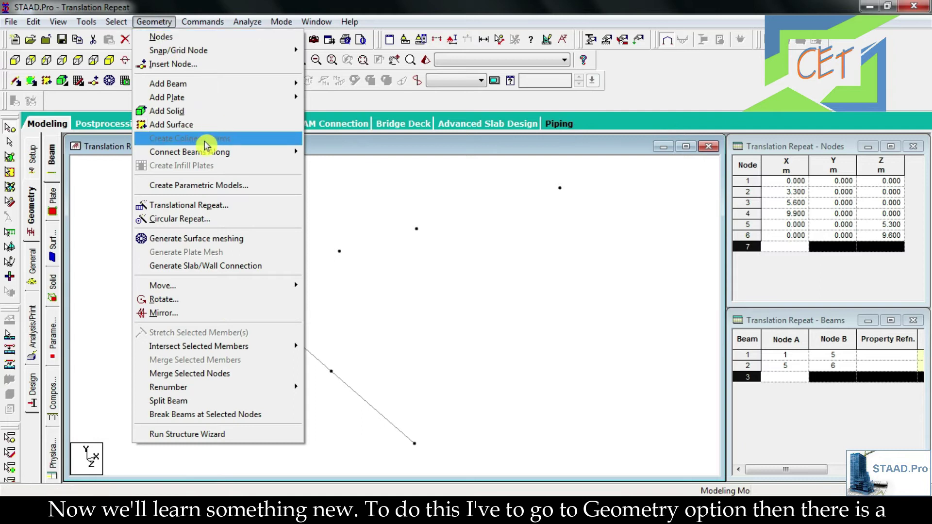
pyautogui.moveTo(193, 155)
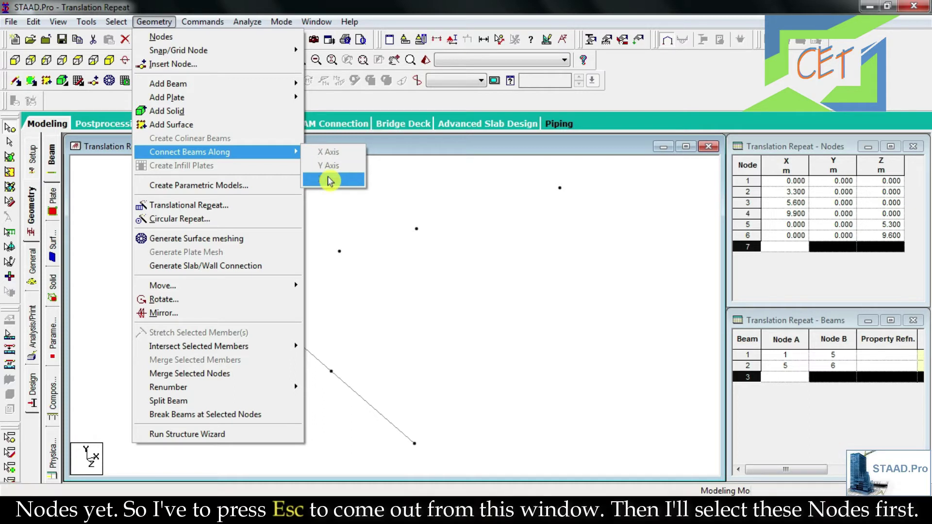
pyautogui.press('Escape')
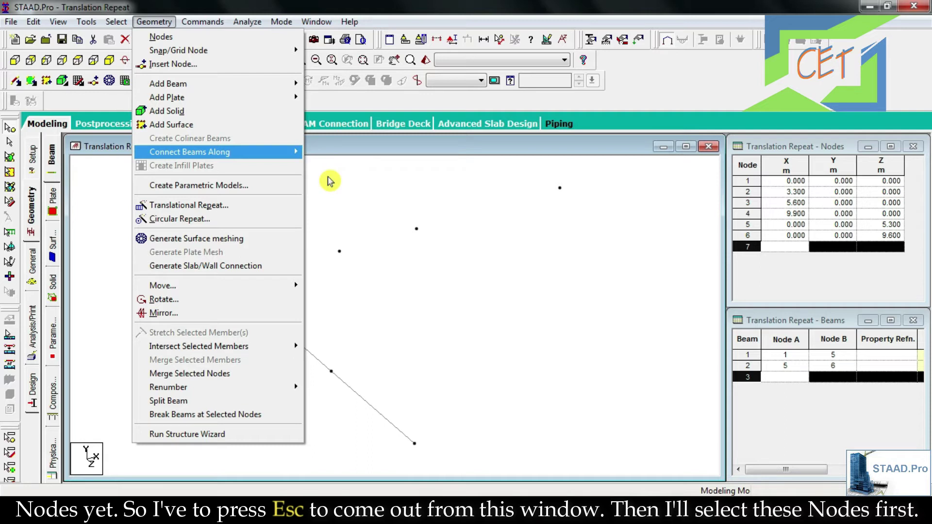
pyautogui.press('Escape')
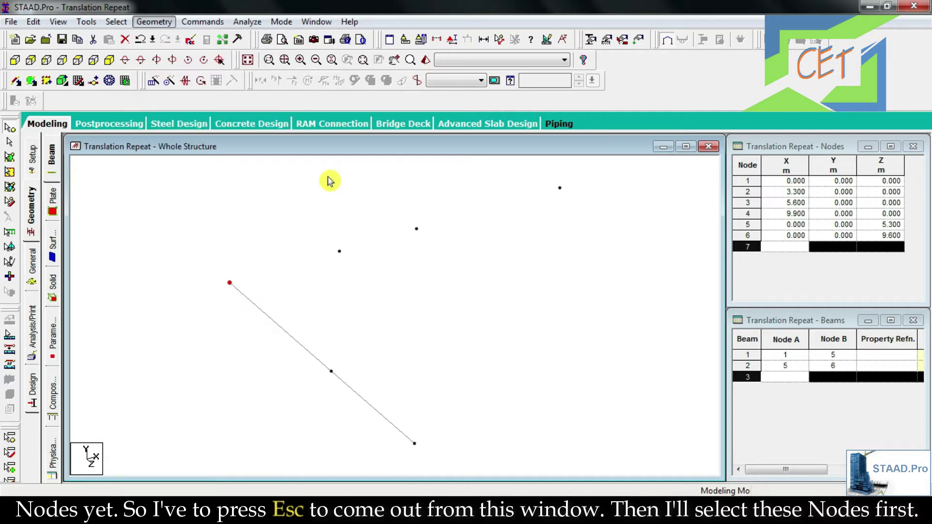
# Step: Select nodes 1–4 and join them with three beams using Connect Beams Along X
pyautogui.click(624, 300)
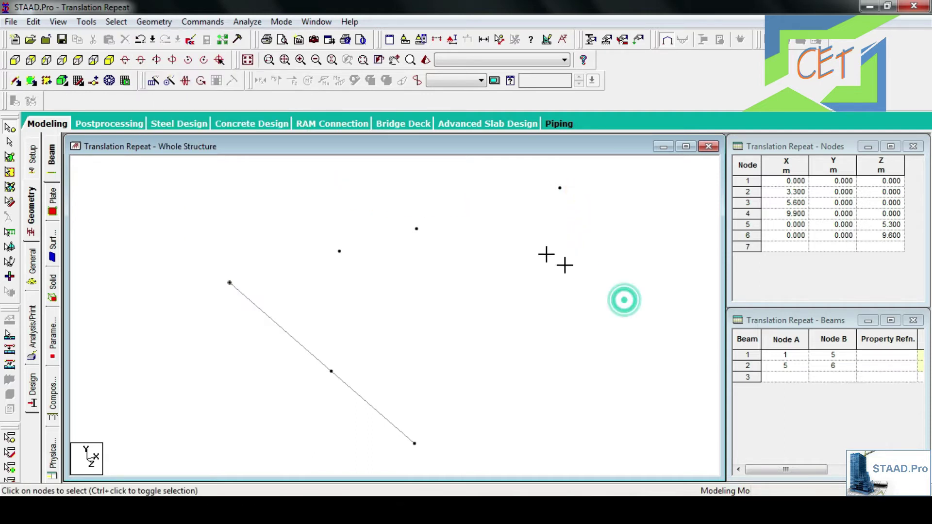
pyautogui.moveTo(326, 170); pyautogui.dragTo(570, 260)
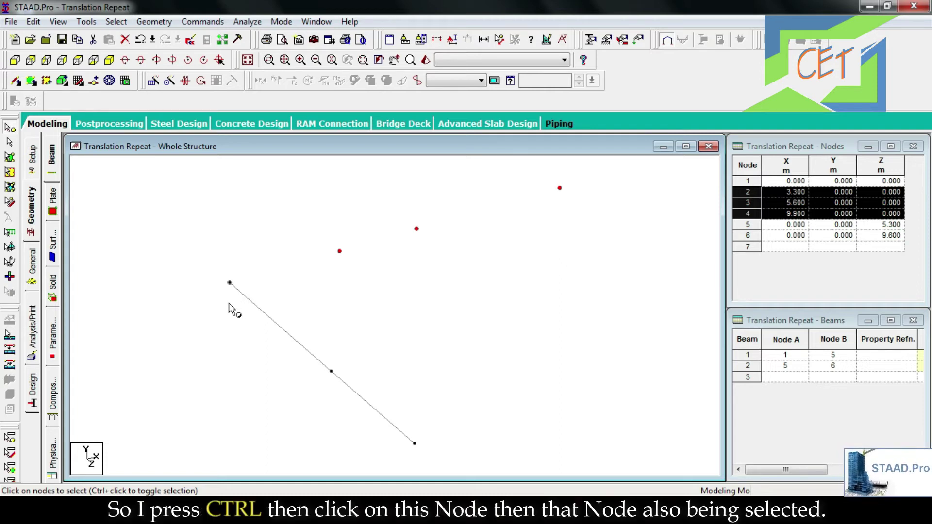
pyautogui.keyDown('ctrl'); pyautogui.click(230, 283); pyautogui.keyUp('ctrl')
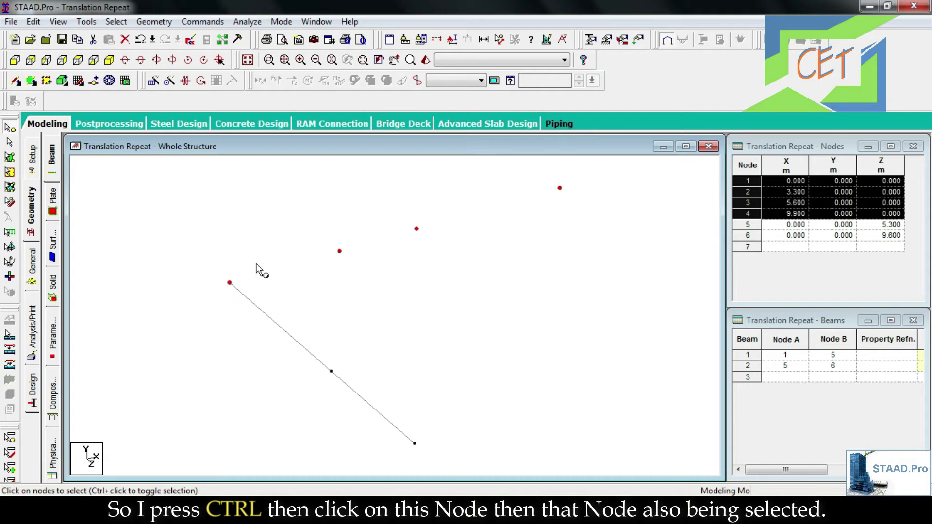
pyautogui.click(160, 22)
pyautogui.moveTo(219, 152)
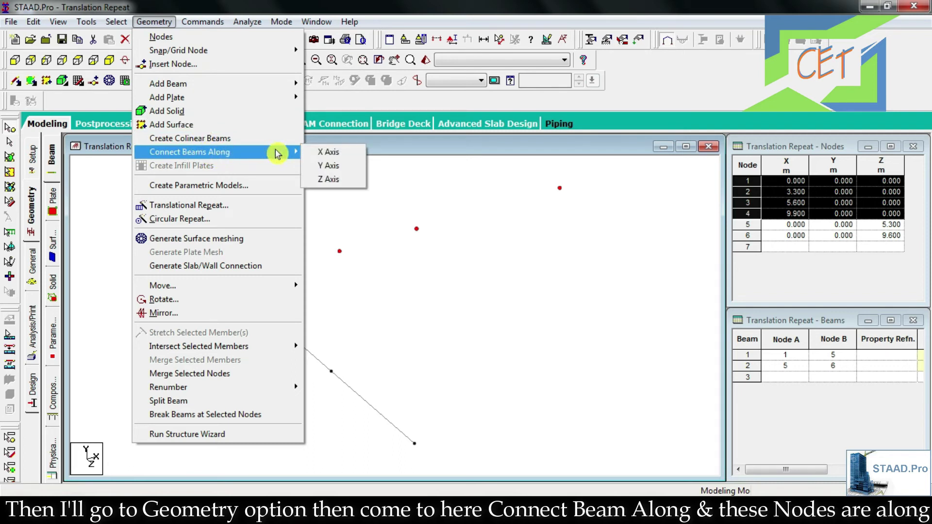
pyautogui.click(315, 154)
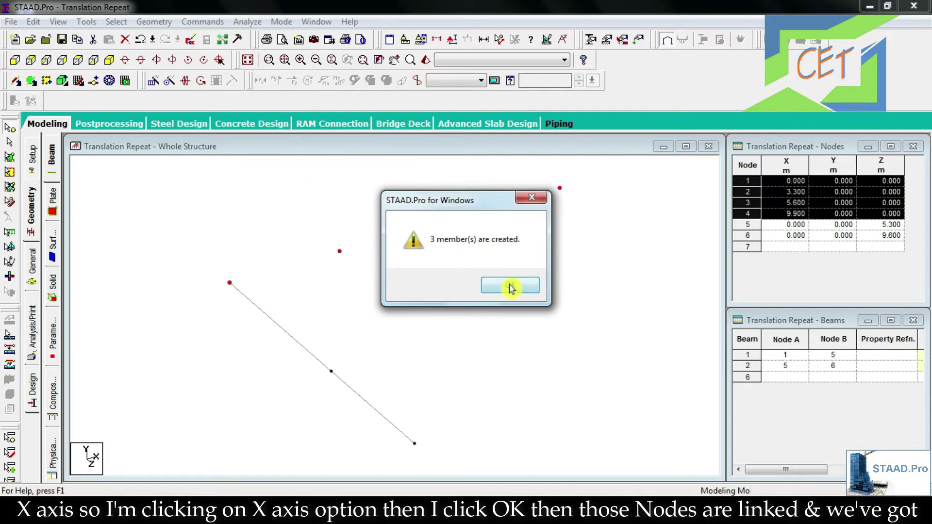
pyautogui.click(509, 285)
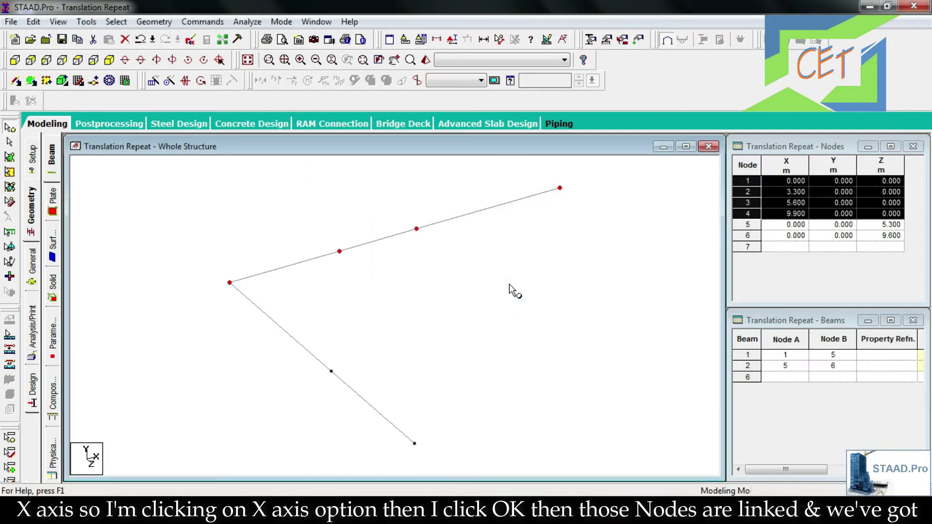
pyautogui.click(824, 229)
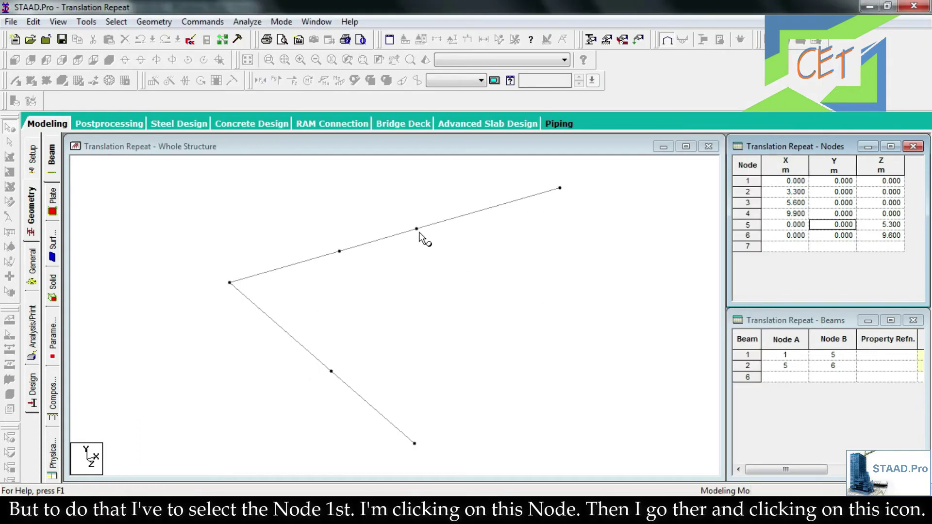
# Step: Repeat node 3 along Z in 2 linked steps of 5.3 and 3.3 m
pyautogui.click(416, 230)
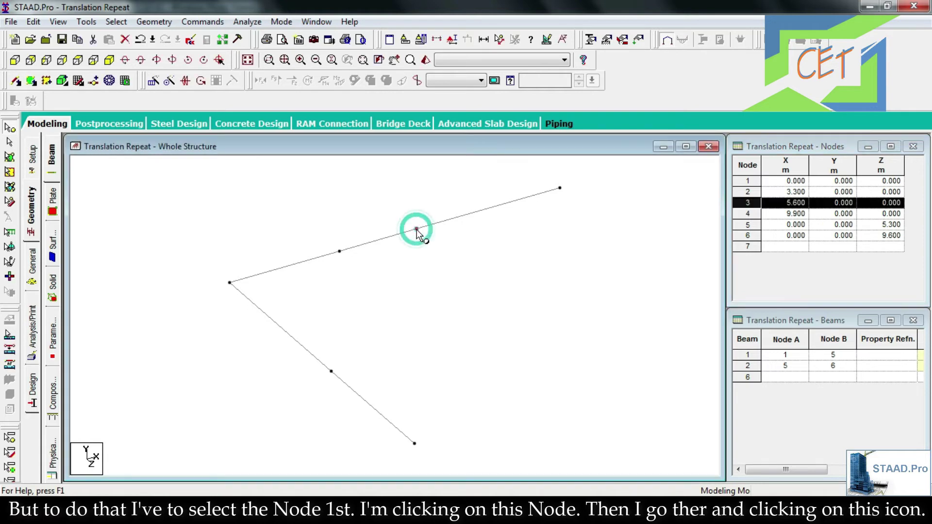
pyautogui.click(154, 82)
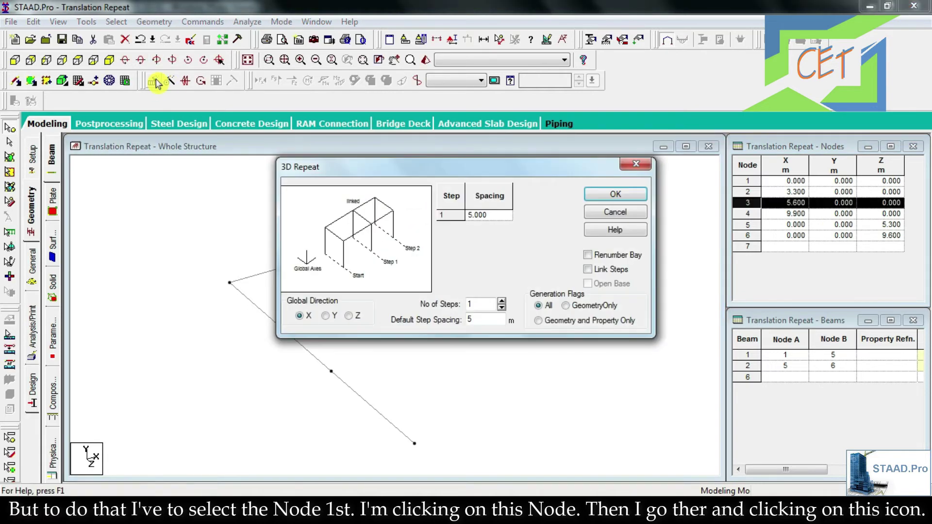
pyautogui.doubleClick(492, 300)
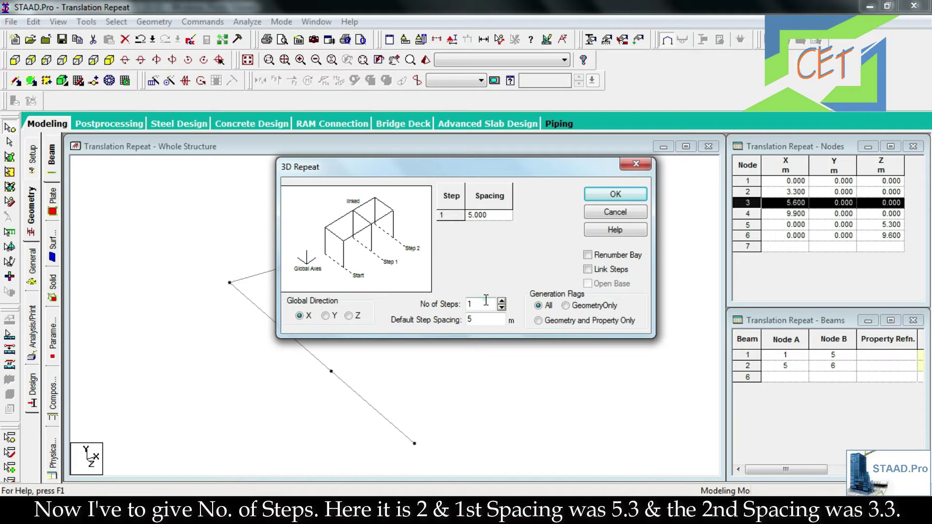
pyautogui.write('2')
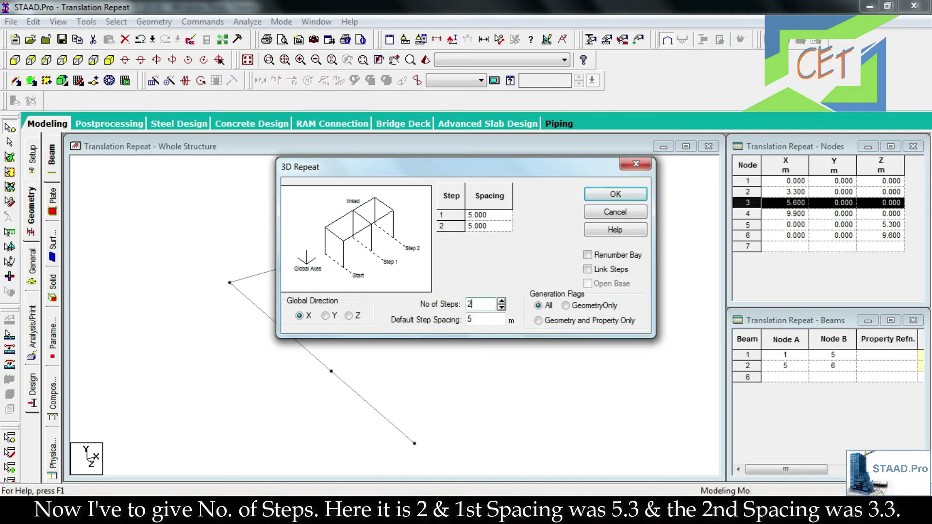
pyautogui.doubleClick(491, 215)
pyautogui.press('BackSpace')
pyautogui.press('BackSpace')
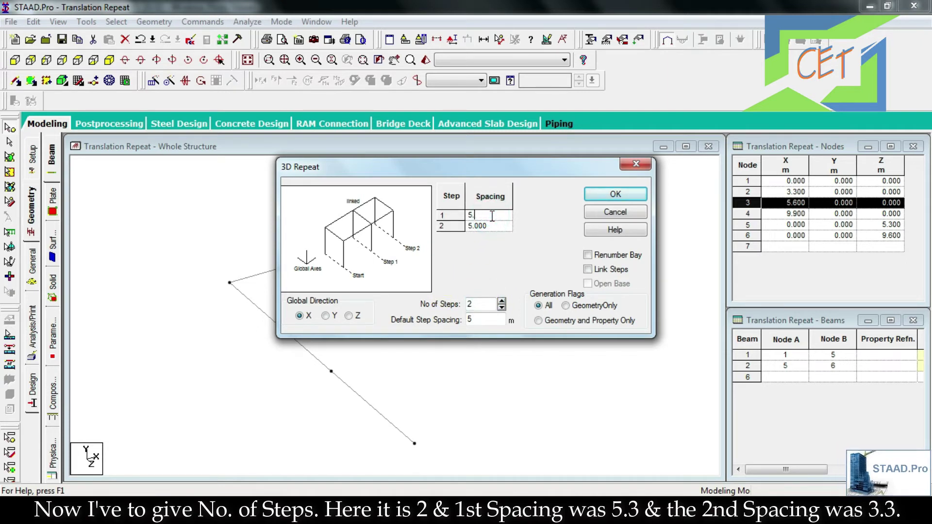
pyautogui.write('3')
pyautogui.doubleClick(493, 225)
pyautogui.press('BackSpace')
pyautogui.press('BackSpace')
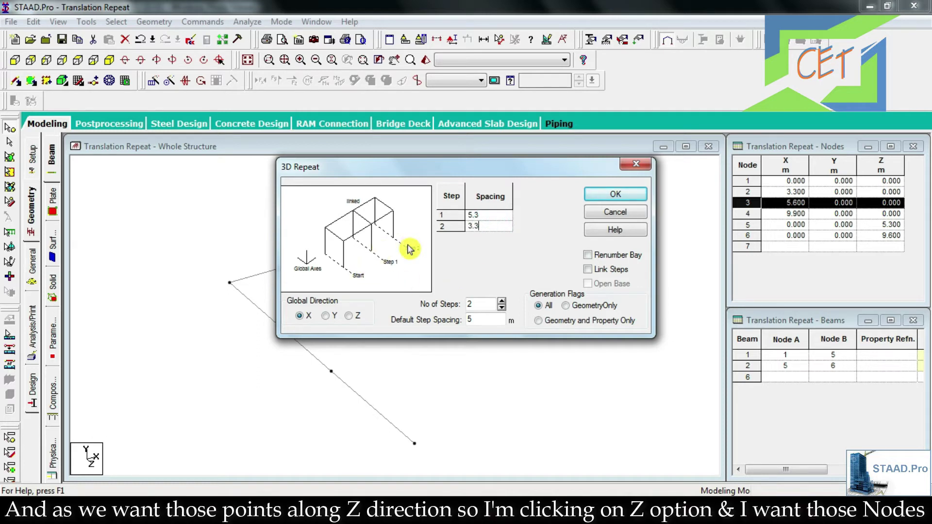
pyautogui.click(352, 318)
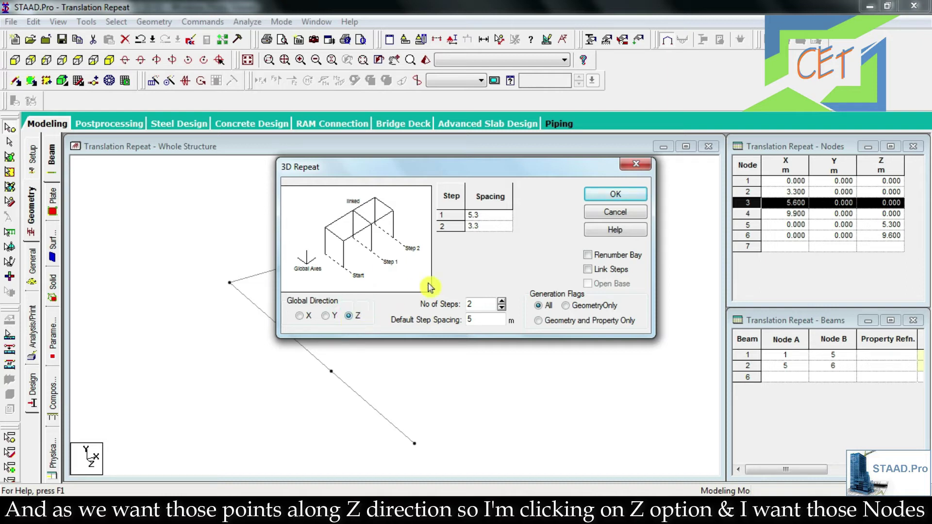
pyautogui.click(589, 271)
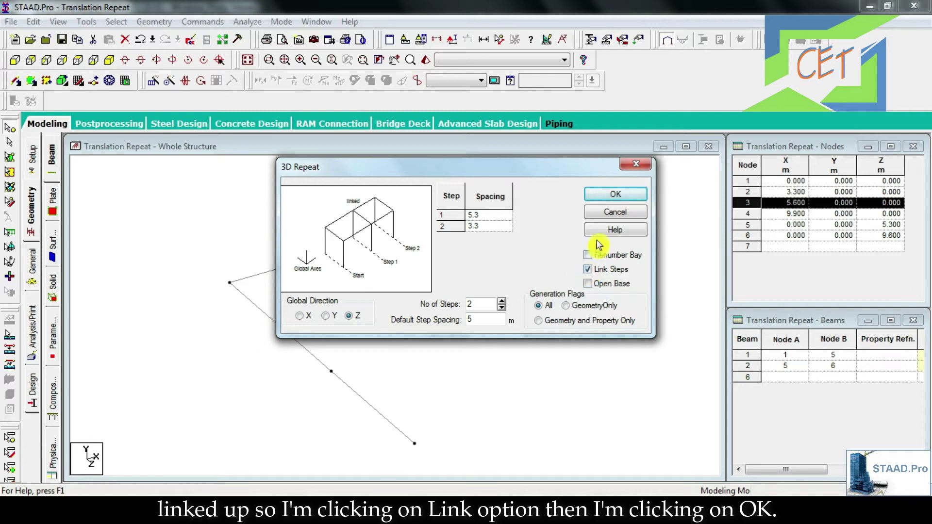
pyautogui.click(603, 196)
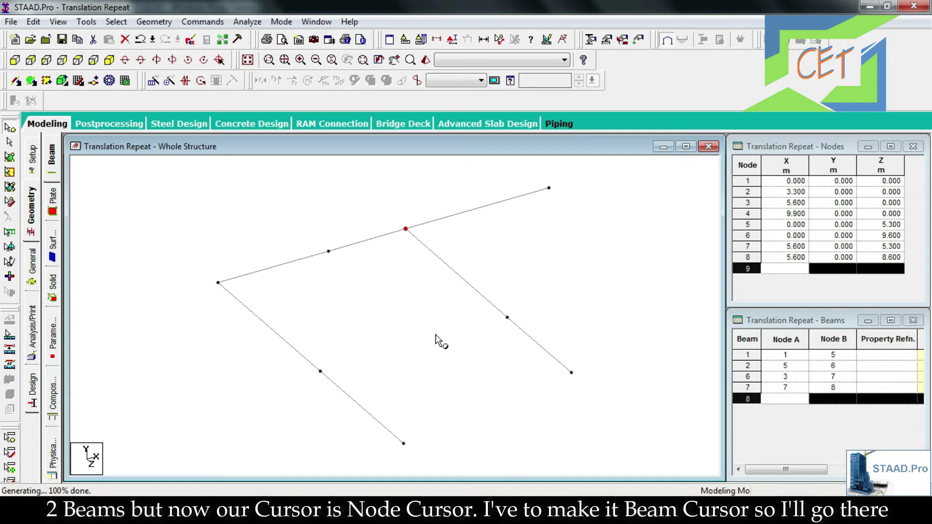
# Step: Select beams 6 and 7 and repeat them once along X at 4.3 m, linked
pyautogui.click(9, 143)
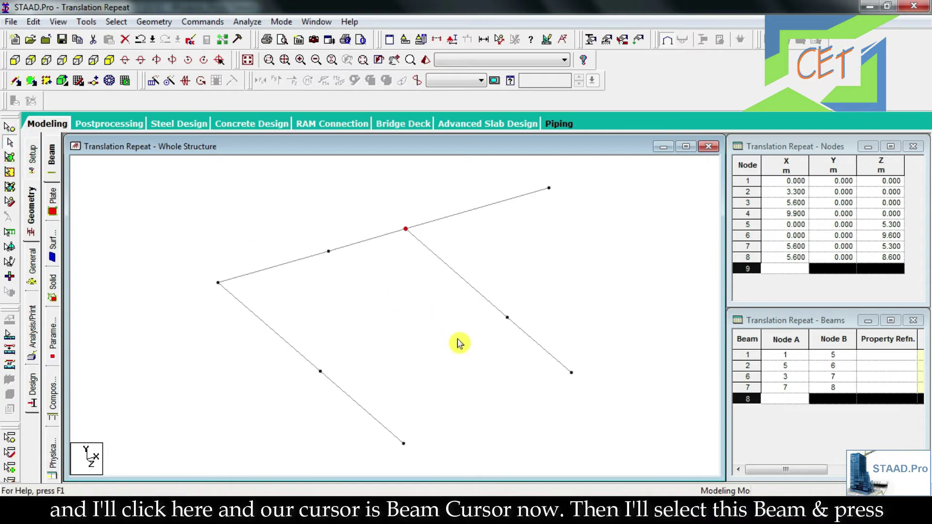
pyautogui.click(476, 290)
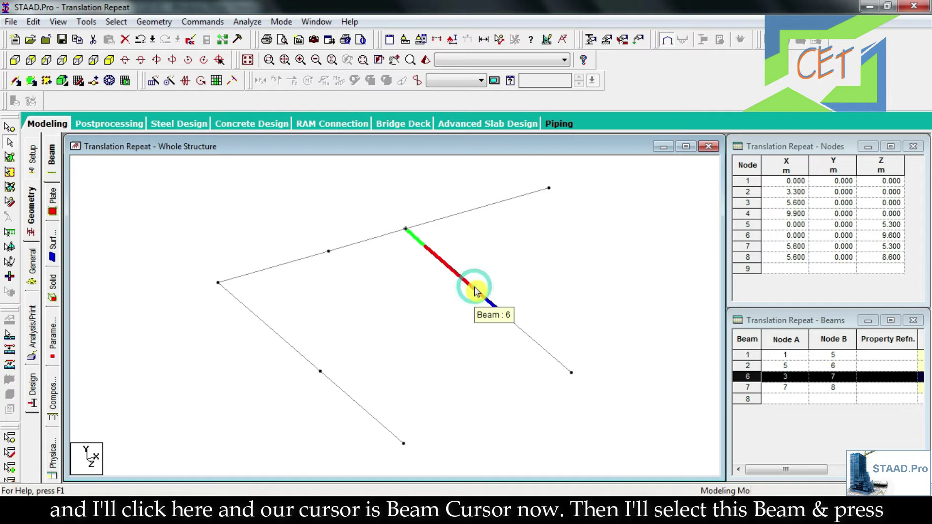
pyautogui.keyDown('ctrl'); pyautogui.click(531, 342); pyautogui.keyUp('ctrl')
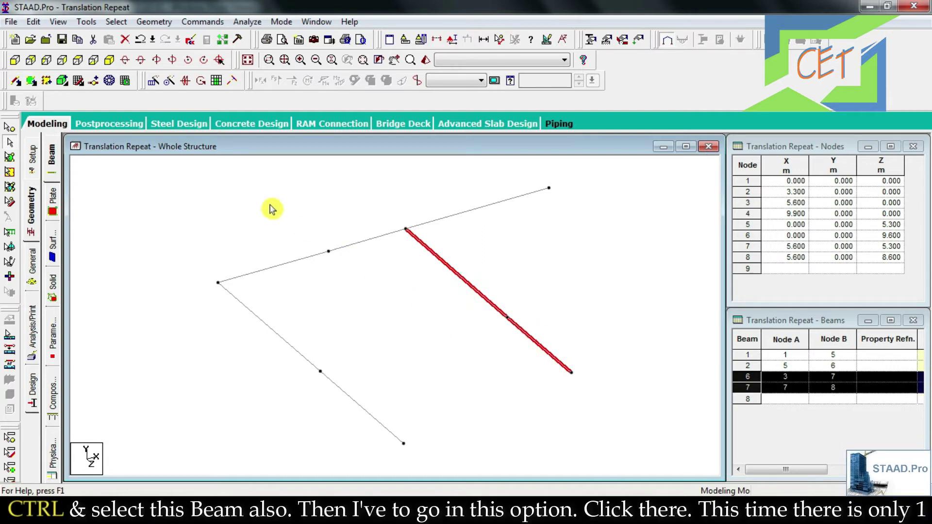
pyautogui.click(153, 82)
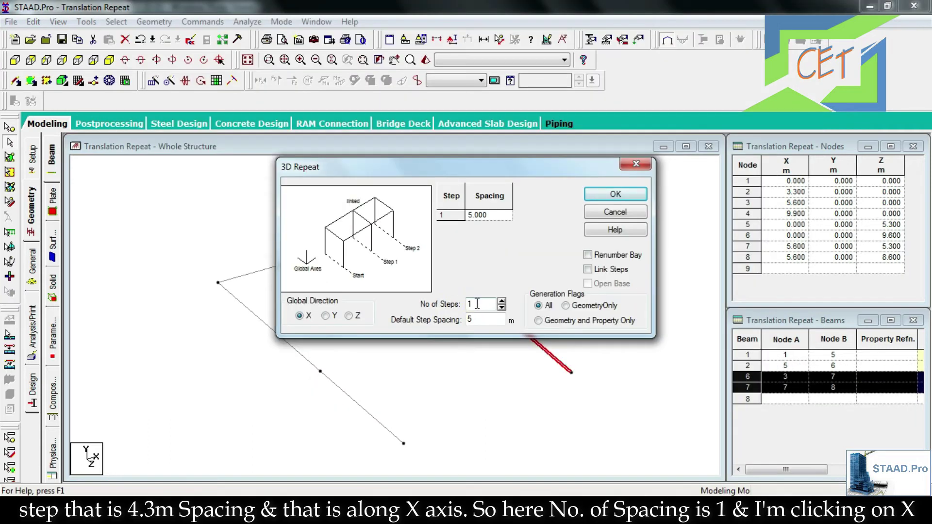
pyautogui.click(306, 315)
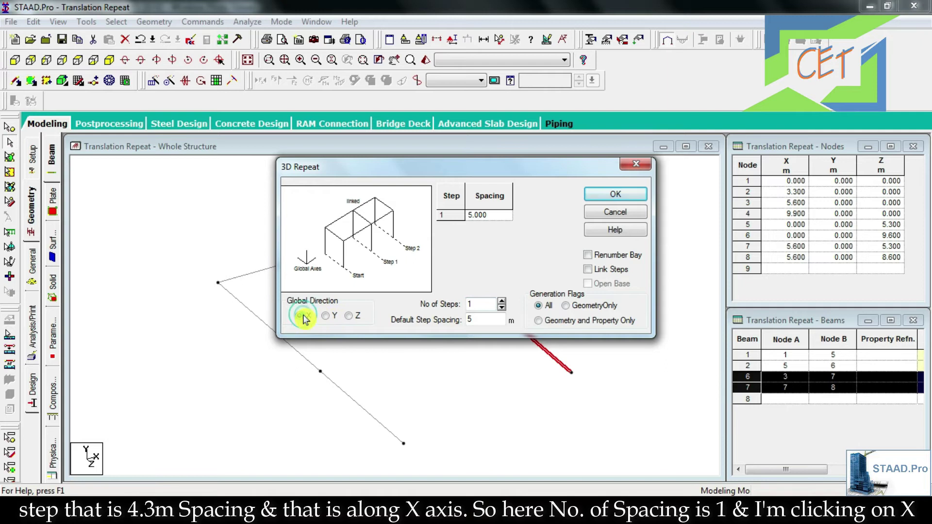
pyautogui.click(492, 214)
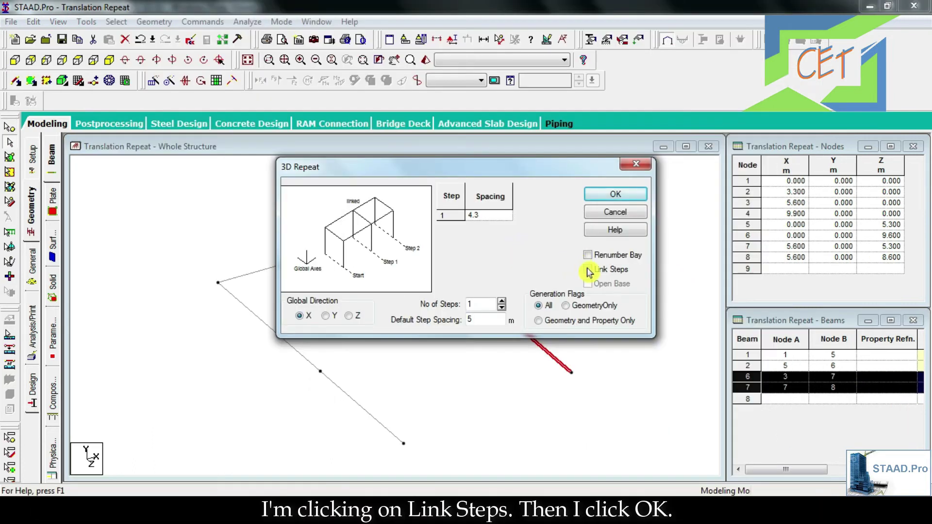
pyautogui.click(588, 270)
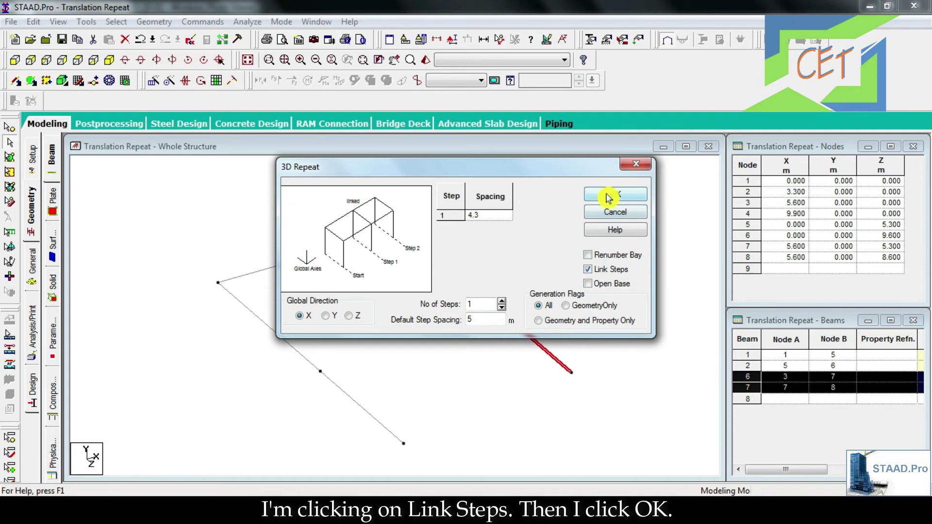
pyautogui.click(607, 194)
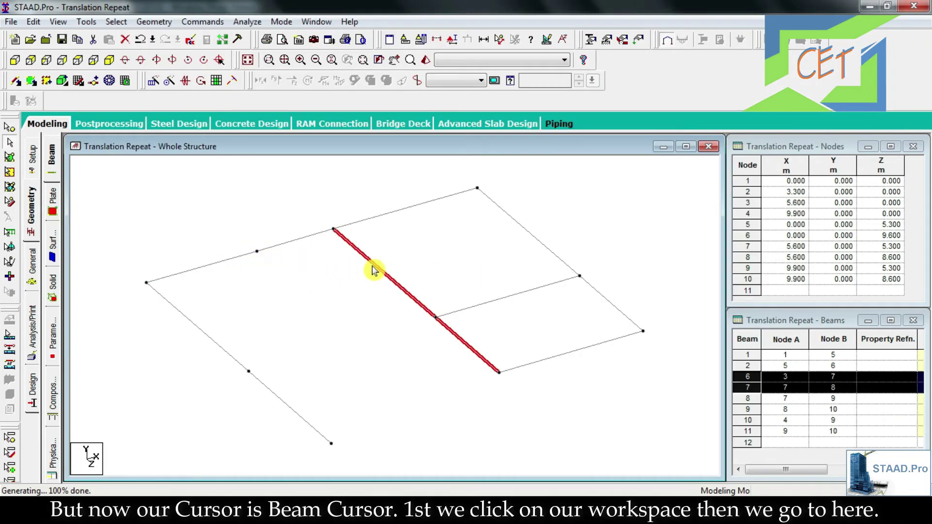
# Step: Clear the beam selection and select node 2 with the Nodes Cursor
pyautogui.click(345, 309)
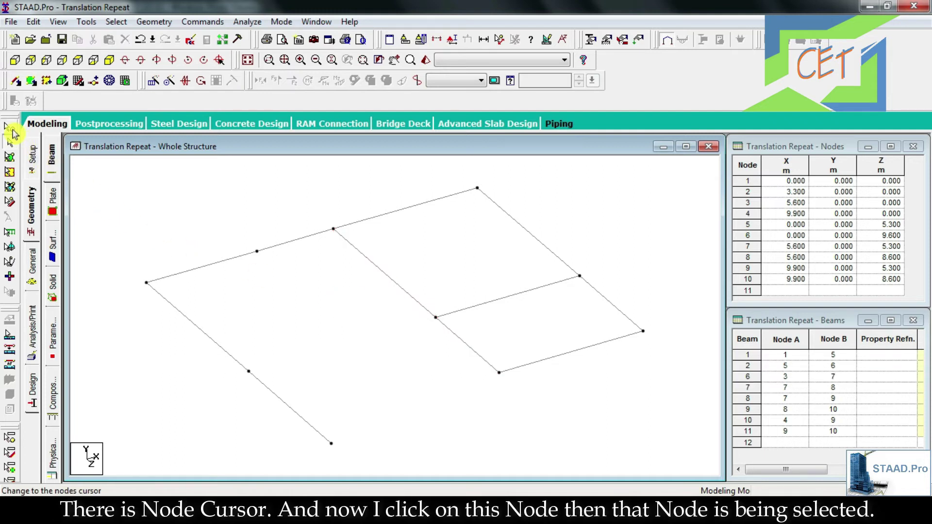
pyautogui.click(11, 128)
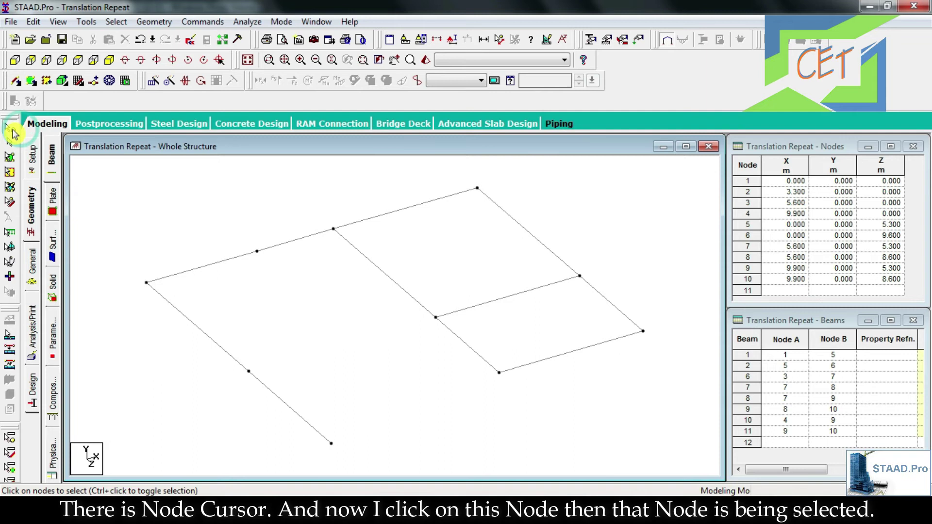
pyautogui.click(257, 252)
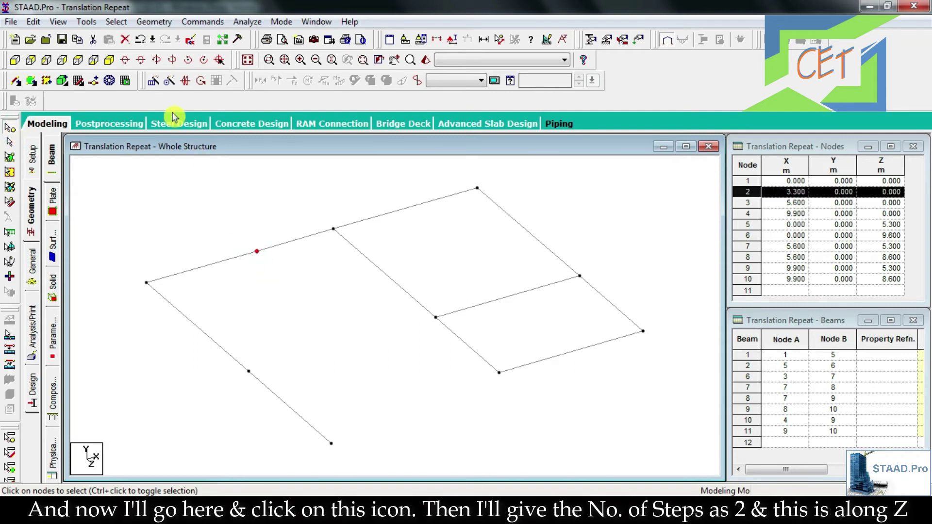
# Step: Repeat node 2 along Z in 2 linked steps of 3.3 and 2 m
pyautogui.click(154, 82)
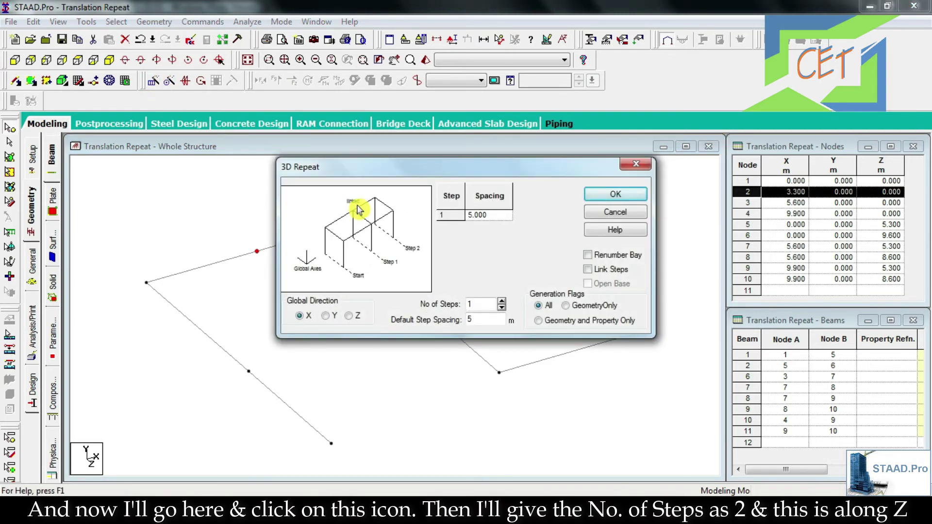
pyautogui.doubleClick(486, 309)
pyautogui.write('2')
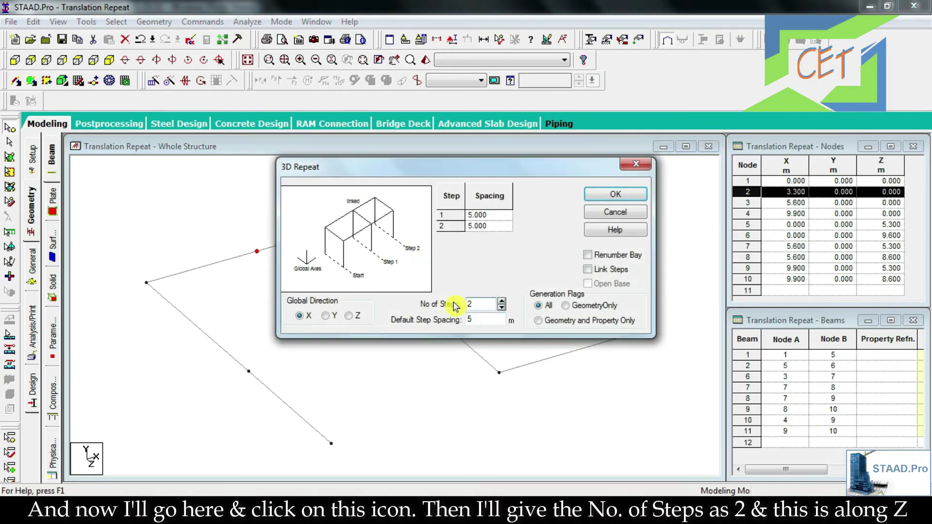
pyautogui.click(349, 316)
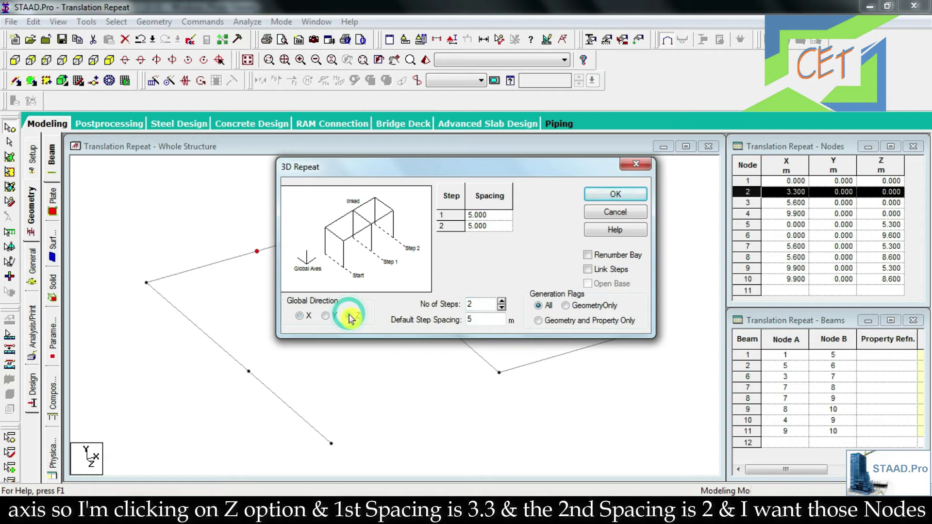
pyautogui.click(500, 217)
pyautogui.write('3.2')
pyautogui.press('BackSpace')
pyautogui.write('3')
pyautogui.click(496, 226)
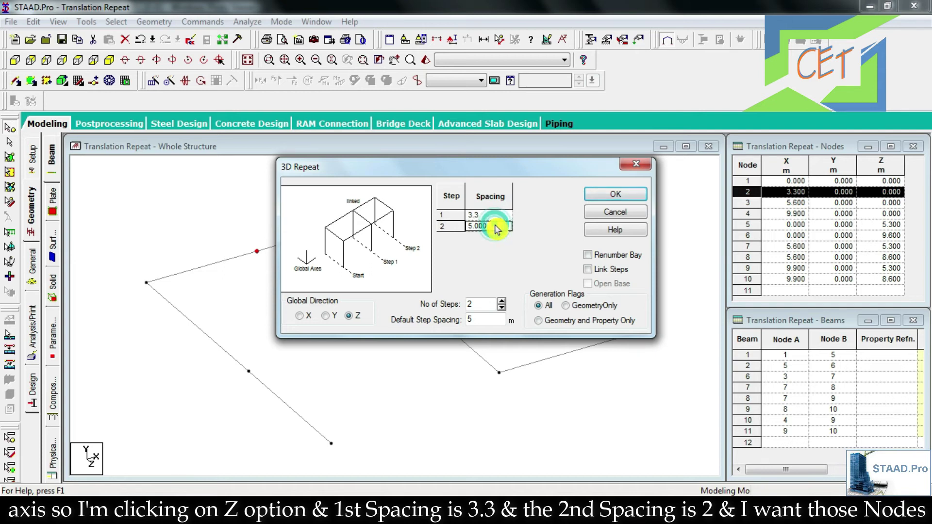
pyautogui.write('2')
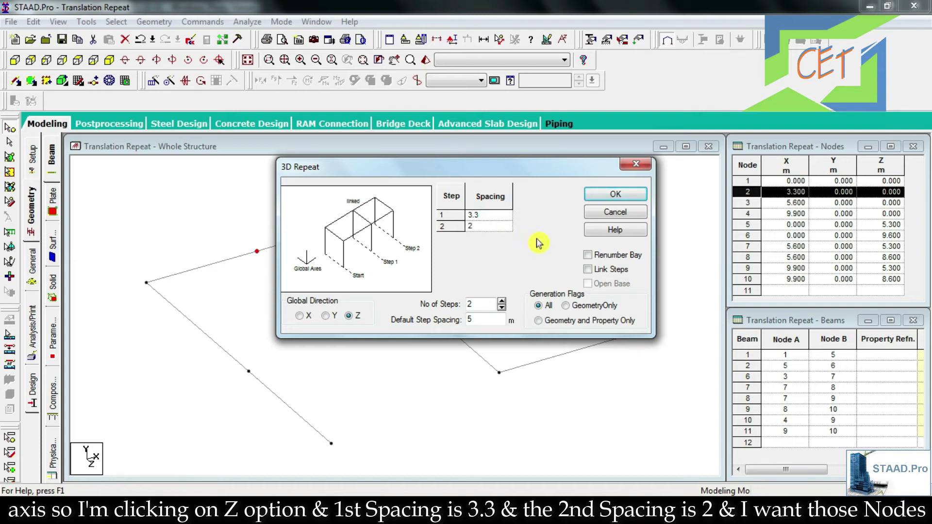
pyautogui.click(589, 271)
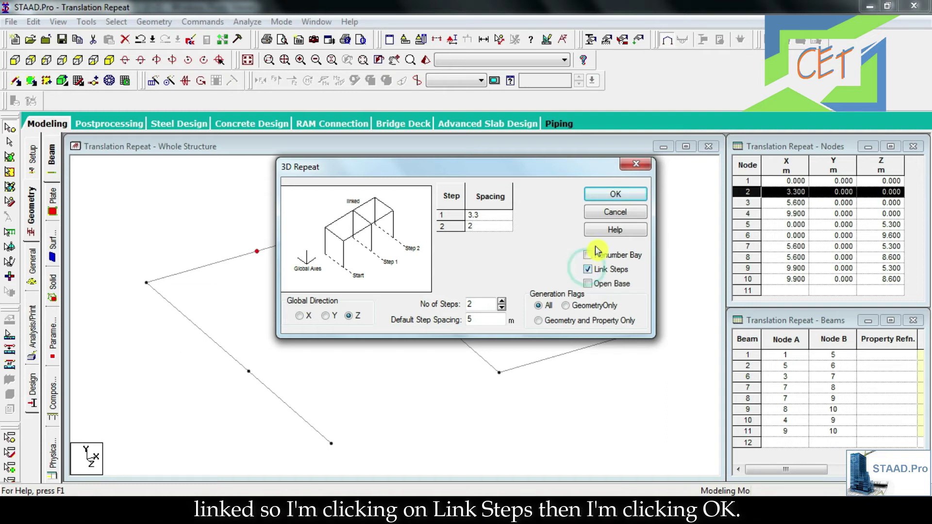
pyautogui.click(612, 196)
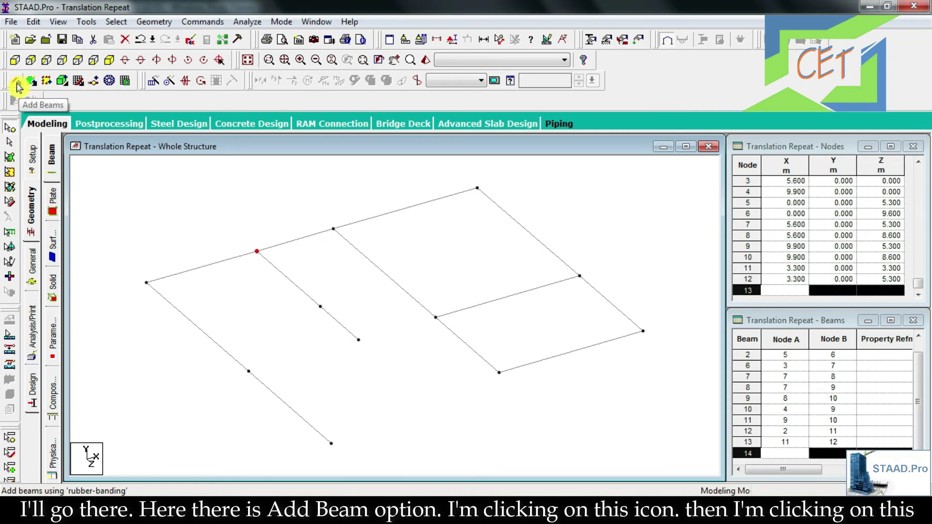
# Step: Draw beam 14 from node 5 to node 12 with the Add Beams tool
pyautogui.click(17, 86)
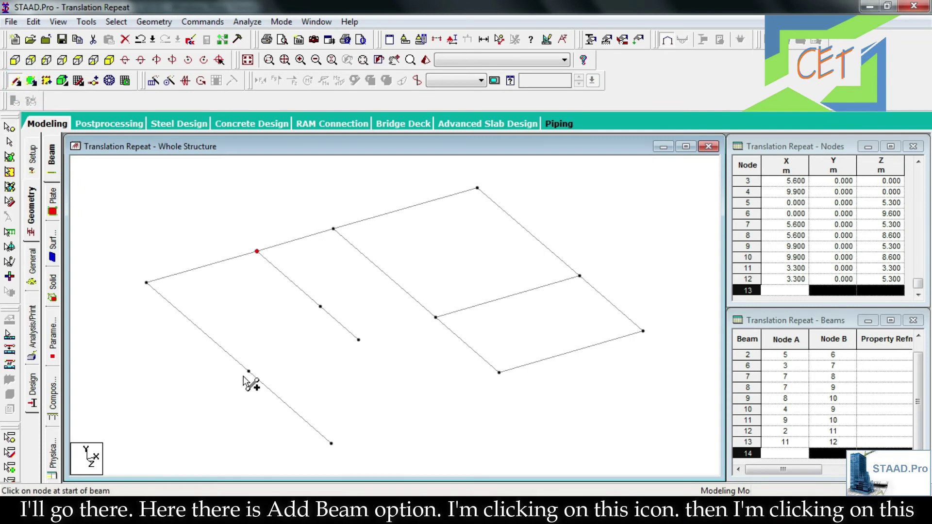
pyautogui.moveTo(249, 370); pyautogui.dragTo(249, 370)
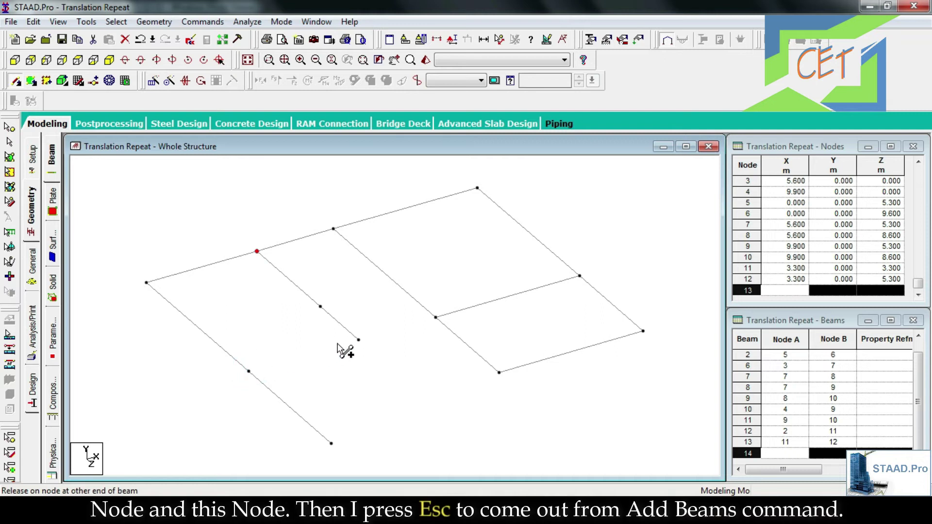
pyautogui.click(358, 340)
pyautogui.press('Escape')
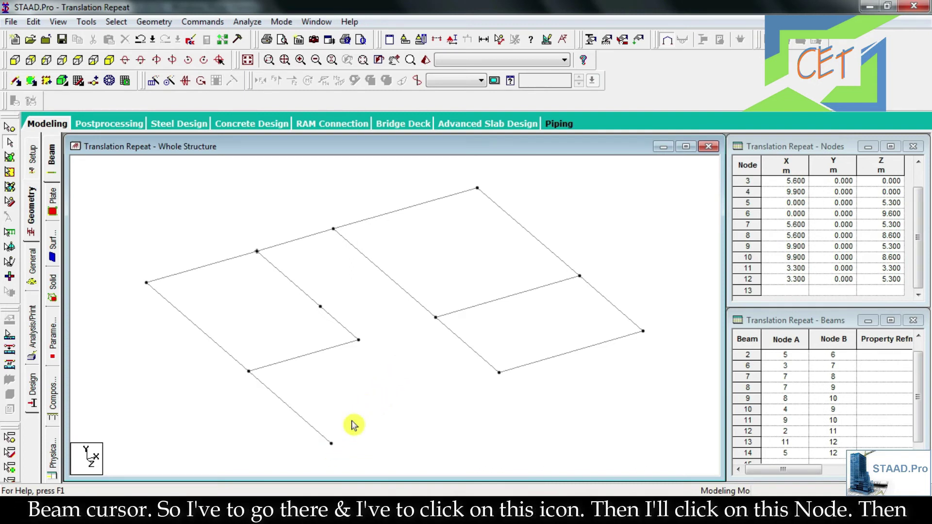
# Step: Set up one linked 5.6 m translational repeat of node 6 along global X
pyautogui.click(9, 128)
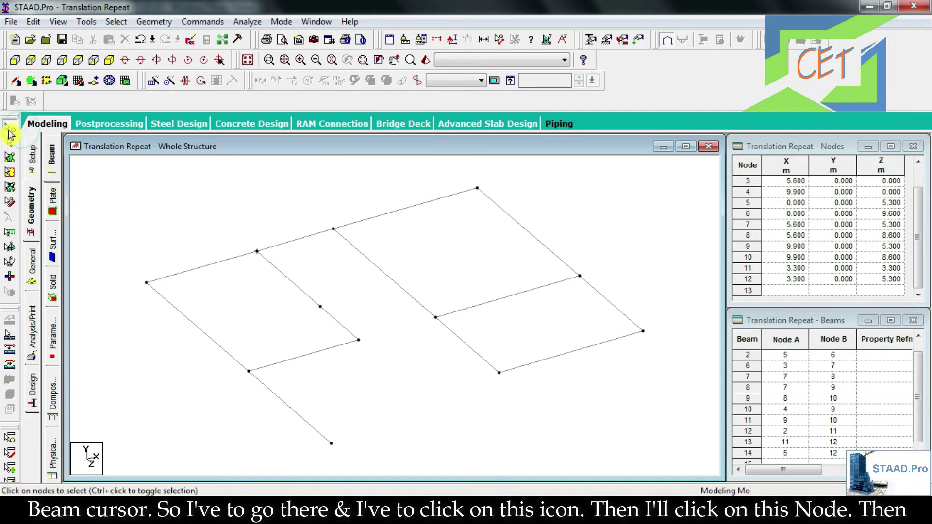
pyautogui.click(331, 445)
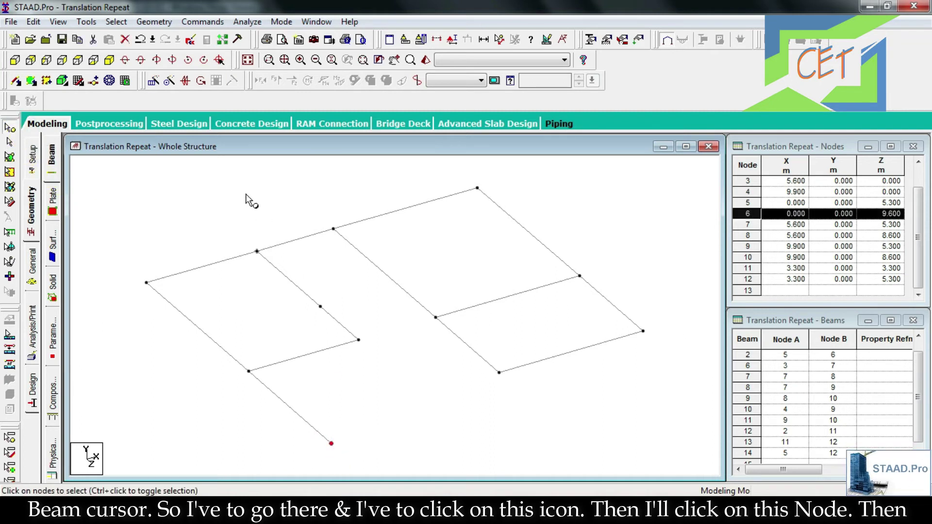
pyautogui.click(153, 80)
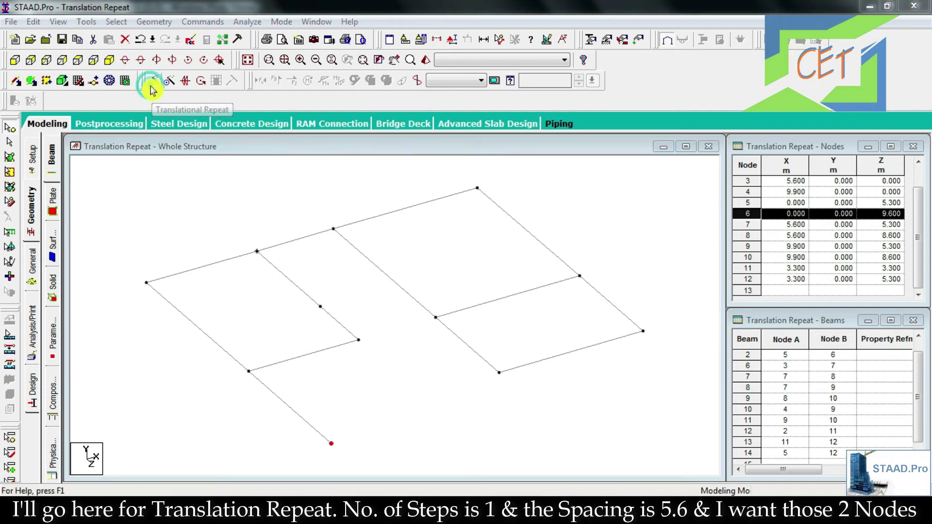
pyautogui.click(487, 214)
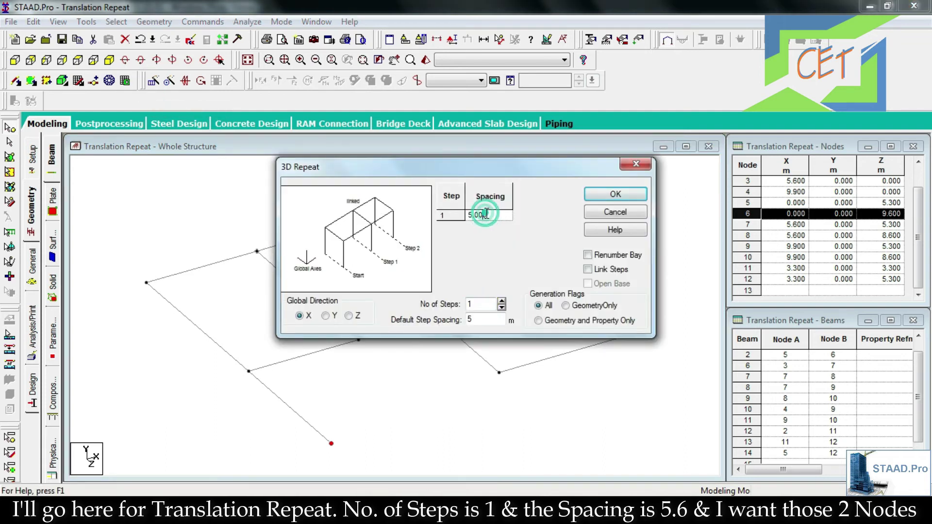
pyautogui.press('BackSpace')
pyautogui.press('BackSpace')
pyautogui.write('6')
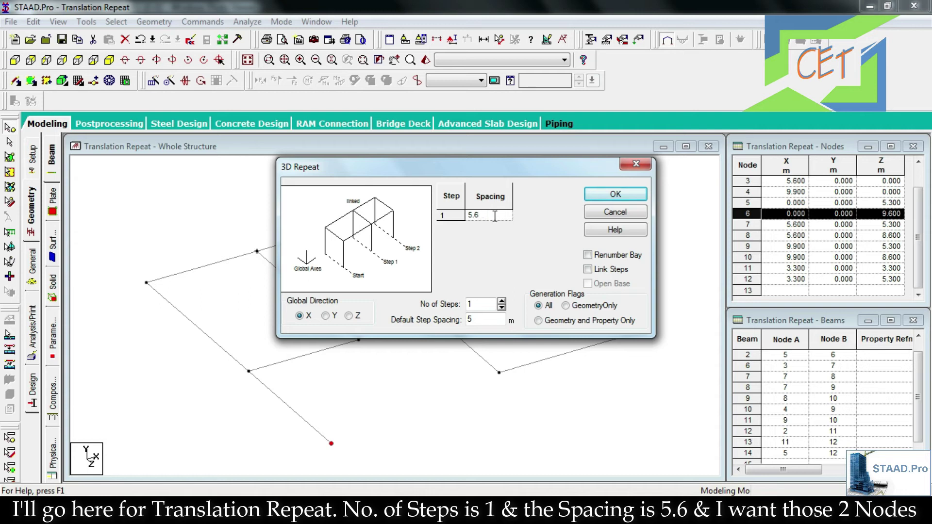
pyautogui.click(589, 269)
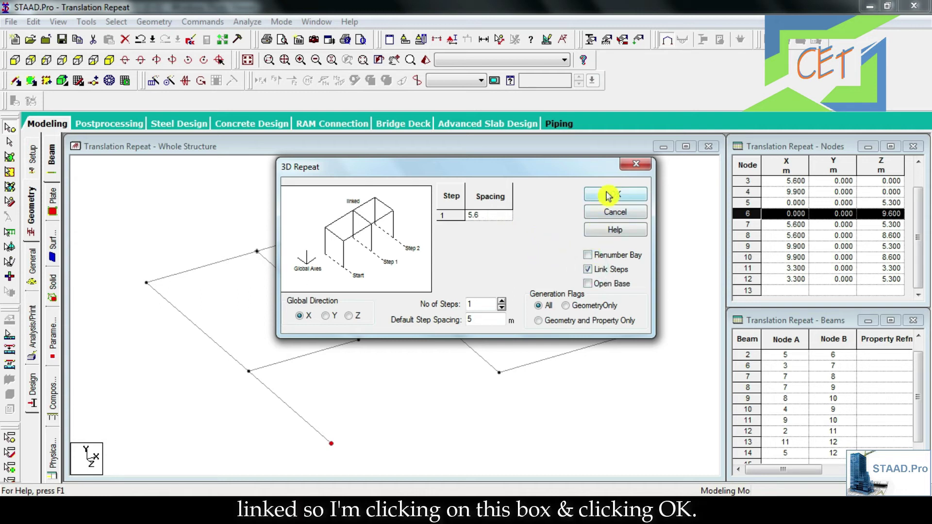
pyautogui.click(609, 196)
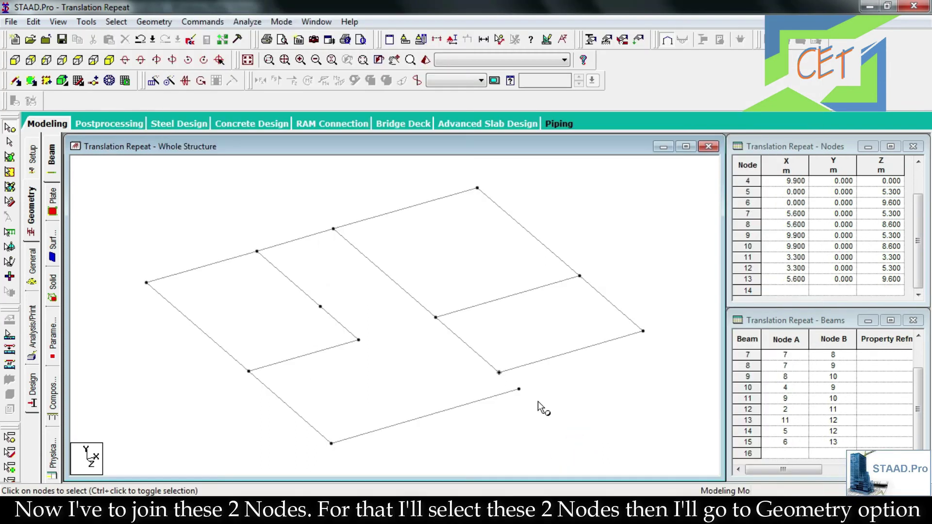
# Step: Connect nodes 8 and 13 with a new beam along the Z axis
pyautogui.moveTo(536, 399); pyautogui.dragTo(487, 365)
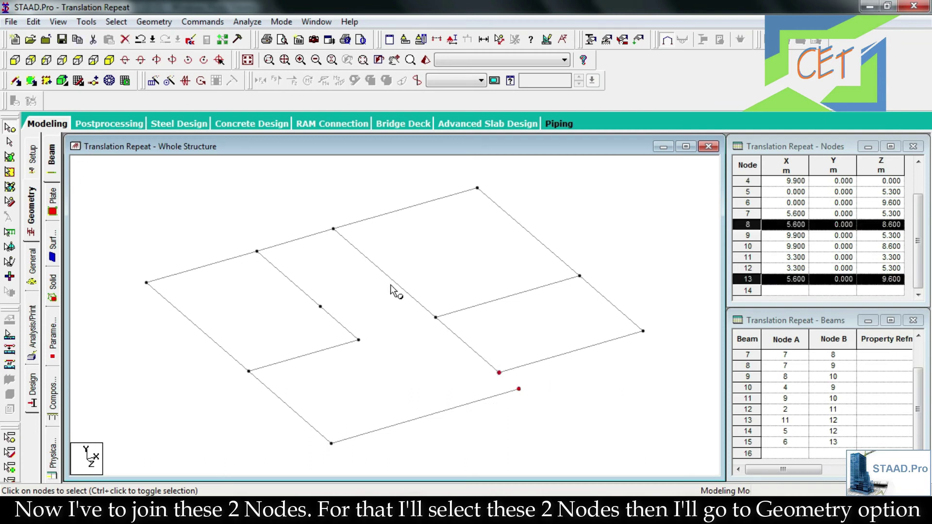
pyautogui.click(158, 22)
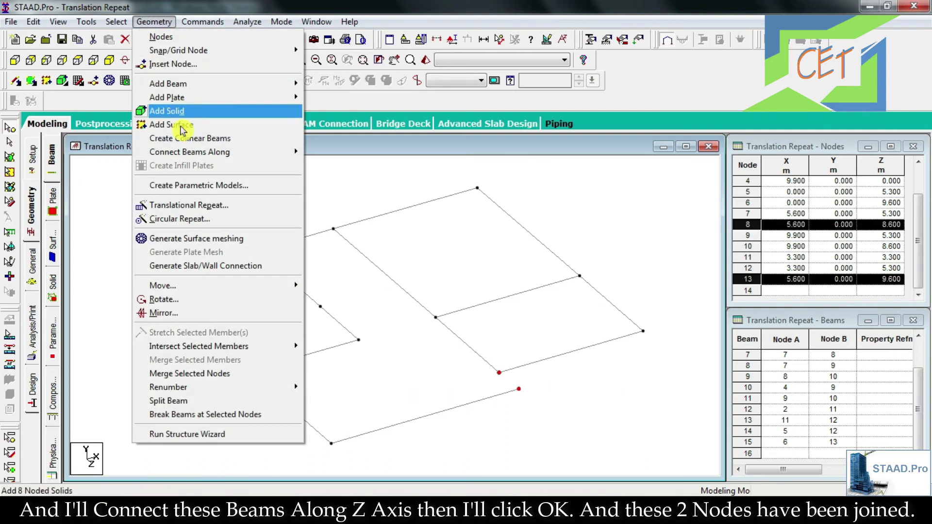
pyautogui.moveTo(189, 152)
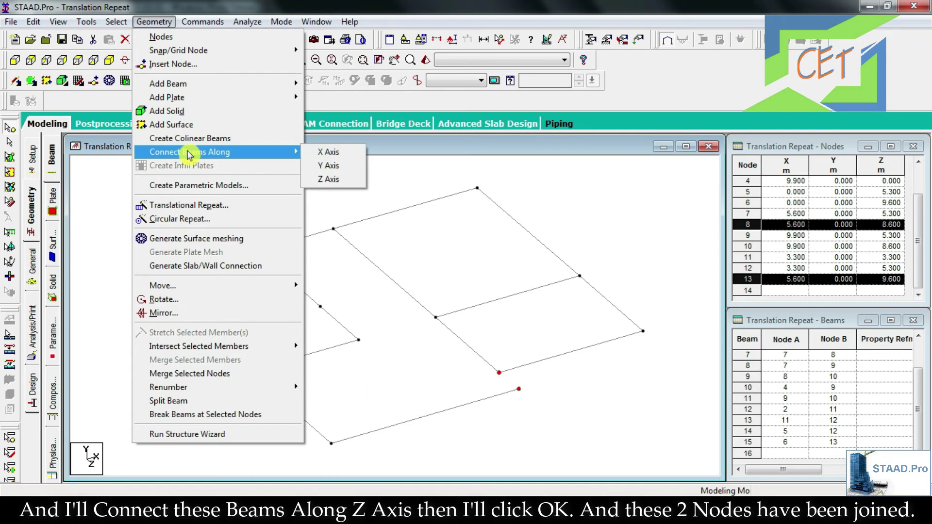
pyautogui.click(338, 185)
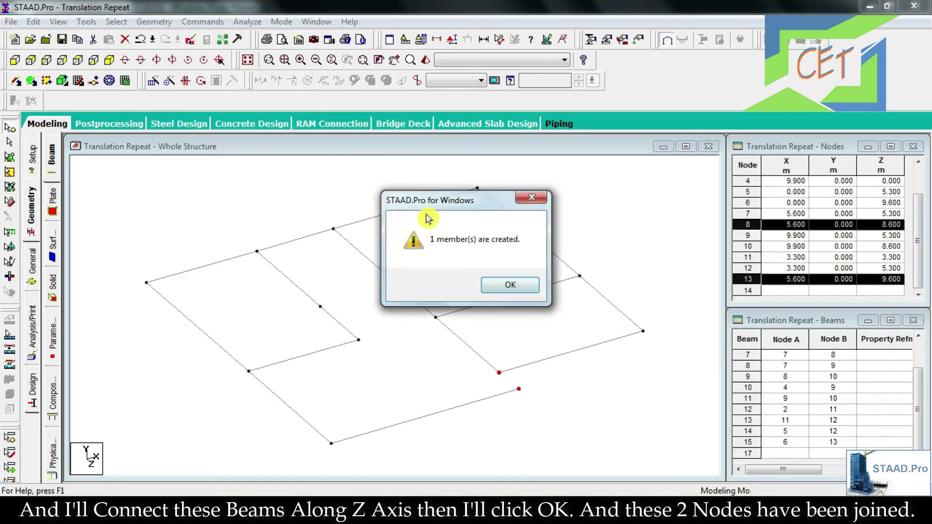
pyautogui.click(503, 283)
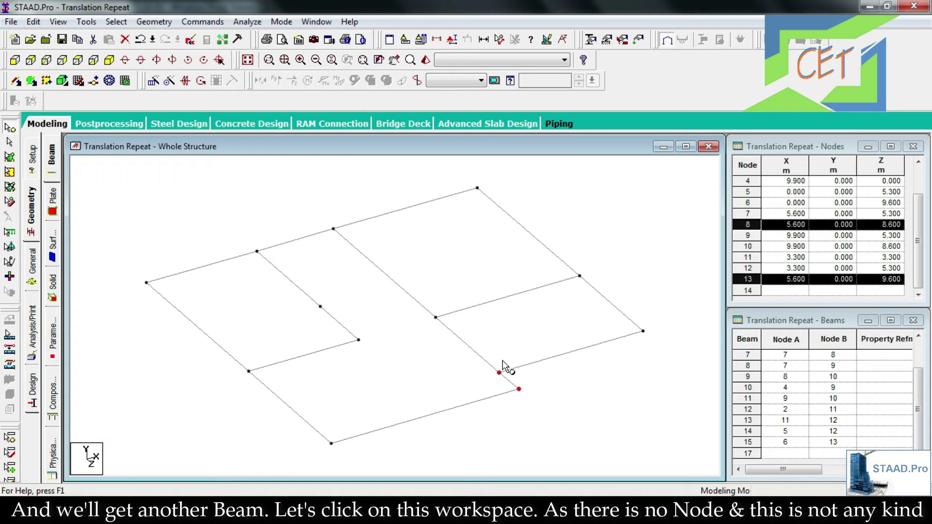
# Step: Clear the node selection and window-select every beam of the Y = 0 floor grid
pyautogui.click(423, 358)
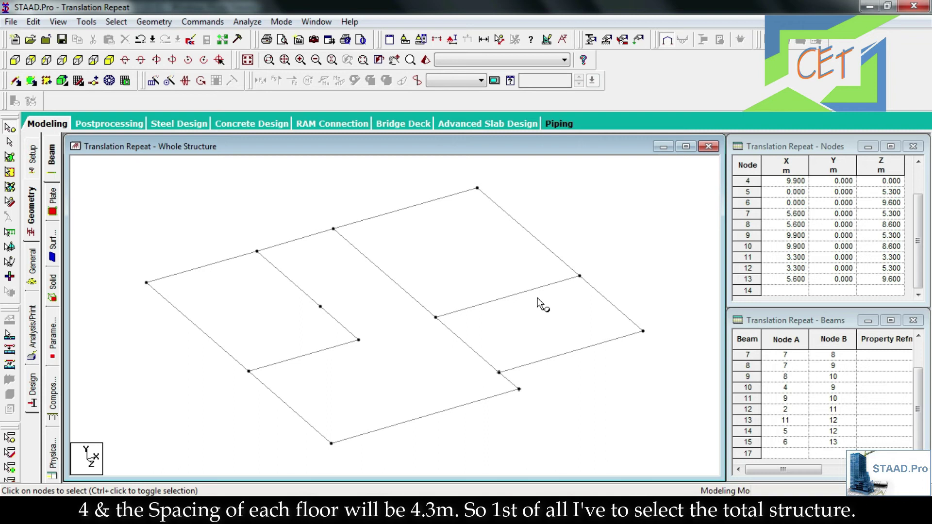
pyautogui.moveTo(666, 451); pyautogui.dragTo(183, 204)
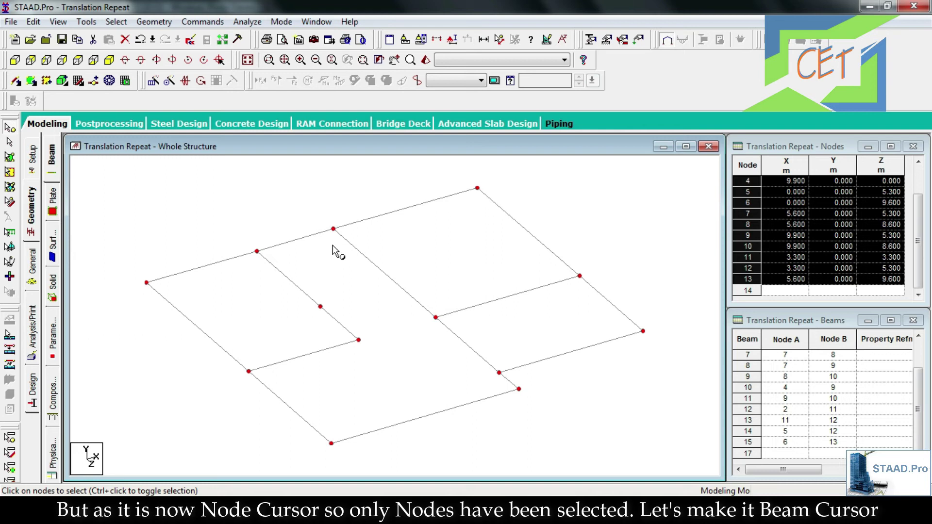
pyautogui.click(10, 143)
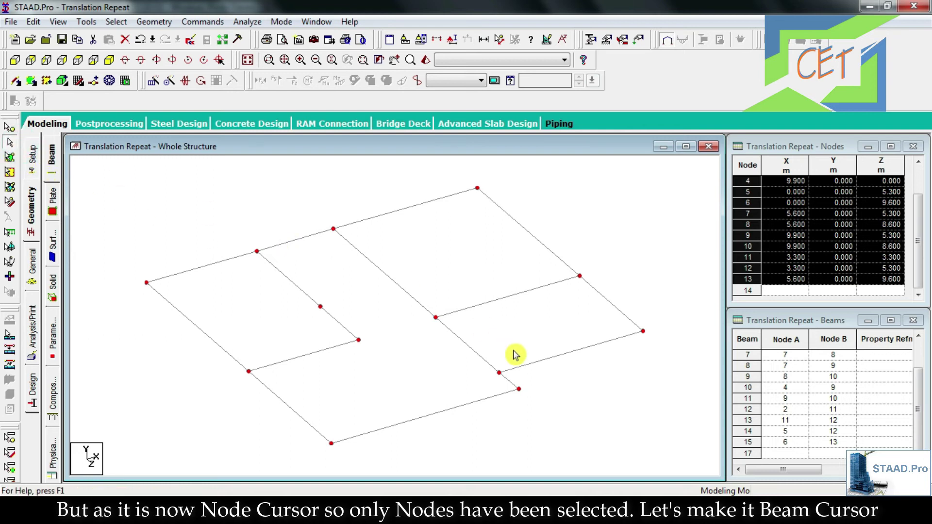
pyautogui.moveTo(688, 449); pyautogui.dragTo(118, 178)
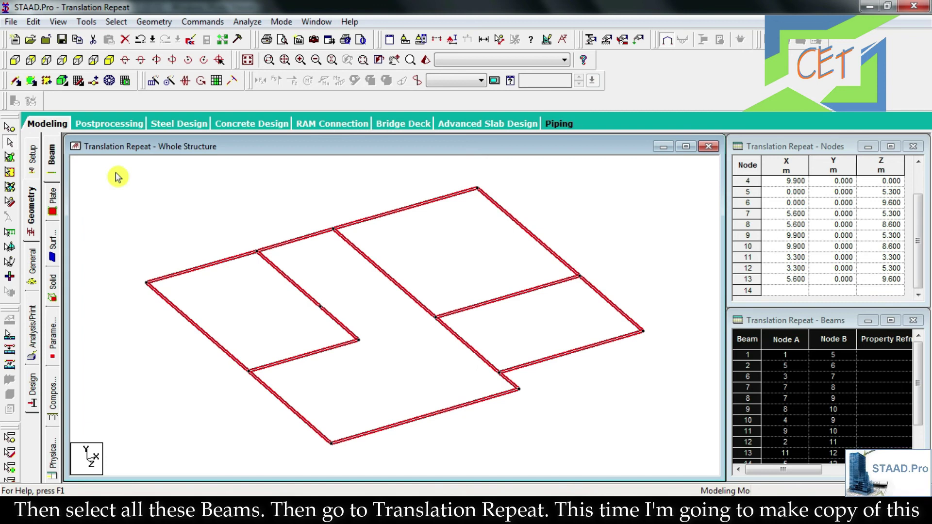
# Step: Repeat the floor grid 4 steps along Y at 4.3 m spacing, linked with columns
pyautogui.click(155, 83)
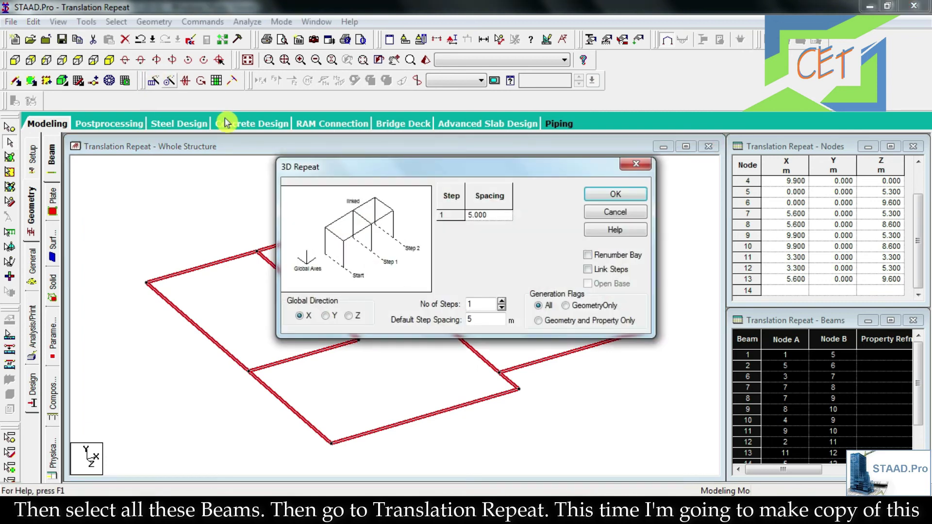
pyautogui.click(329, 318)
pyautogui.click(479, 305)
pyautogui.doubleClick(470, 305)
pyautogui.write('4')
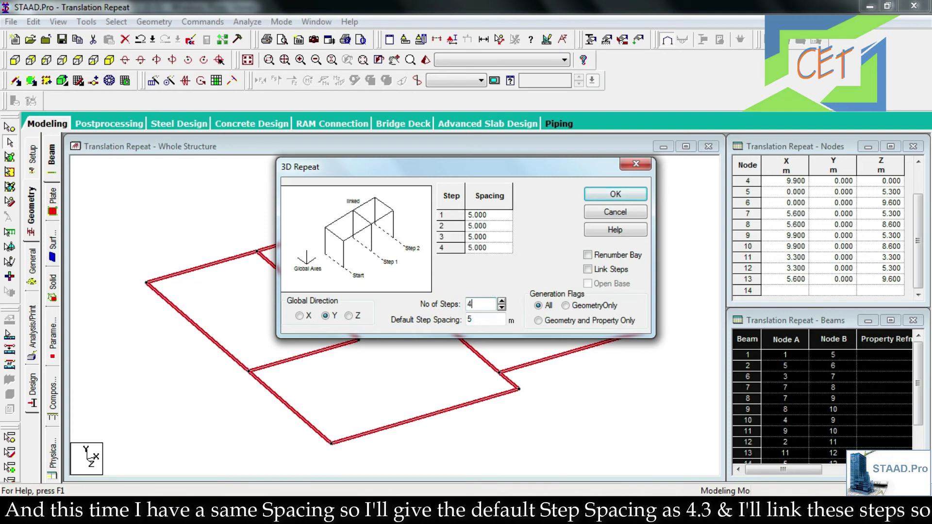
pyautogui.doubleClick(480, 320)
pyautogui.write('4.3')
pyautogui.click(589, 270)
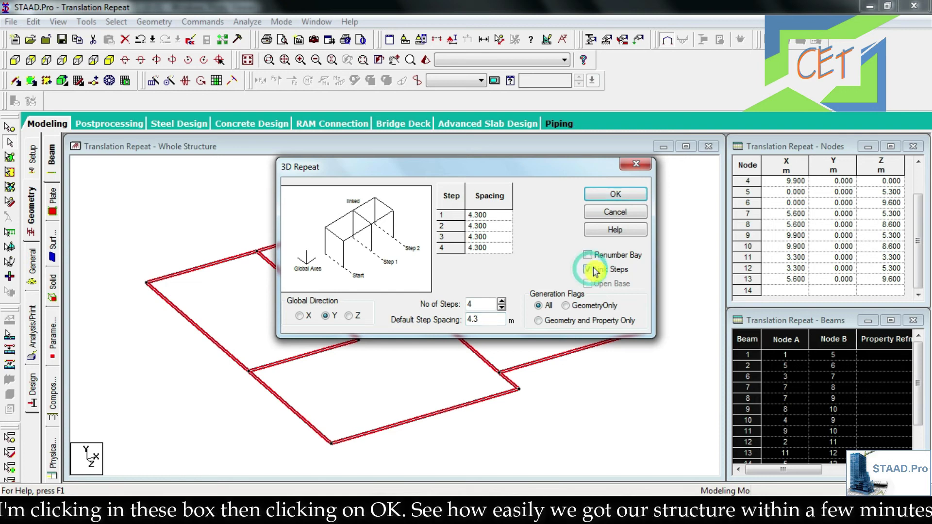
pyautogui.click(615, 197)
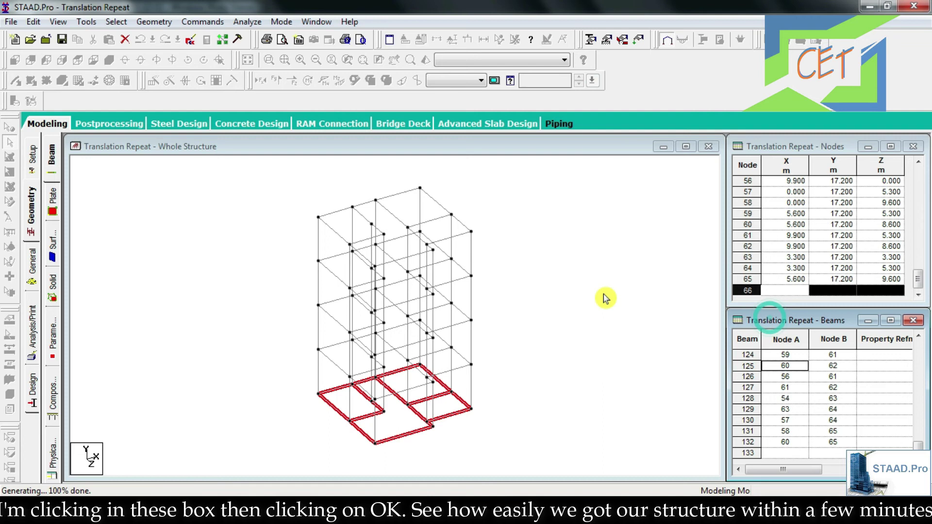
pyautogui.click(597, 295)
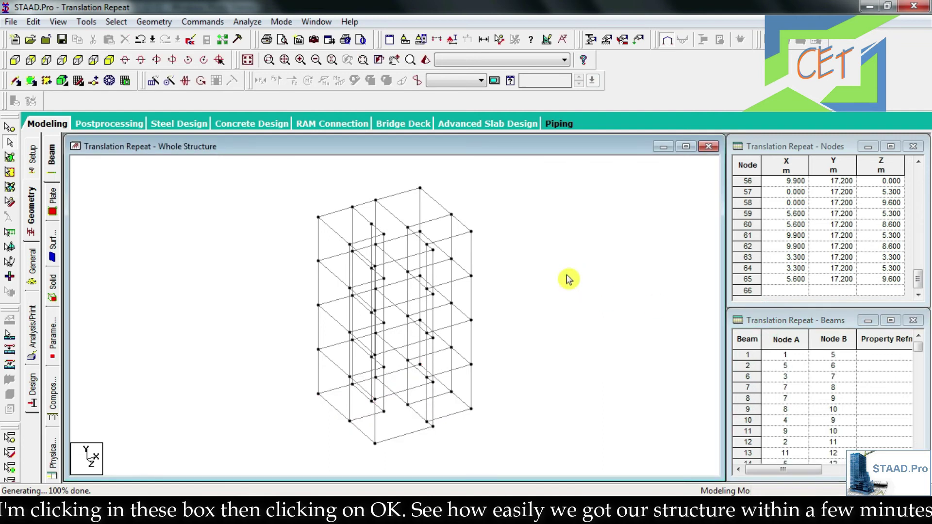
# Step: View the four-storey frame from +Z as an elevation, then from +Y as a plan
pyautogui.click(16, 61)
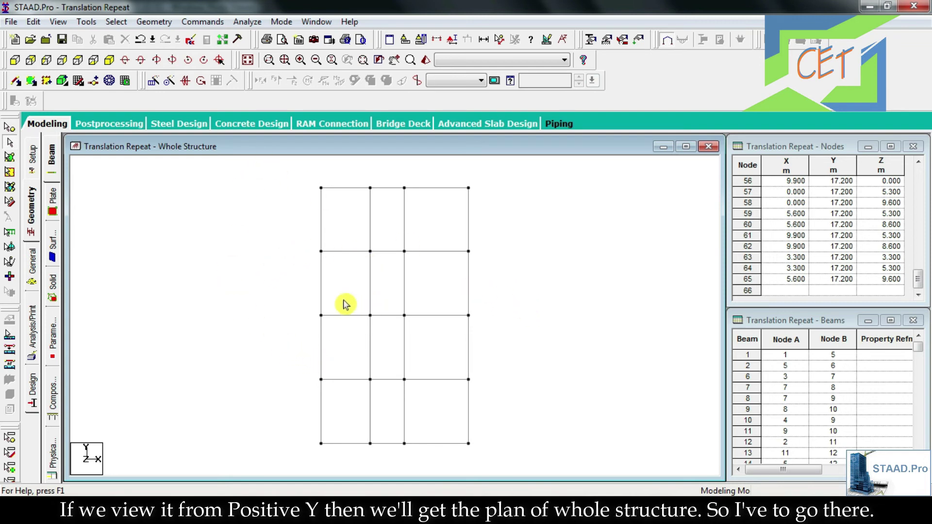
pyautogui.click(78, 62)
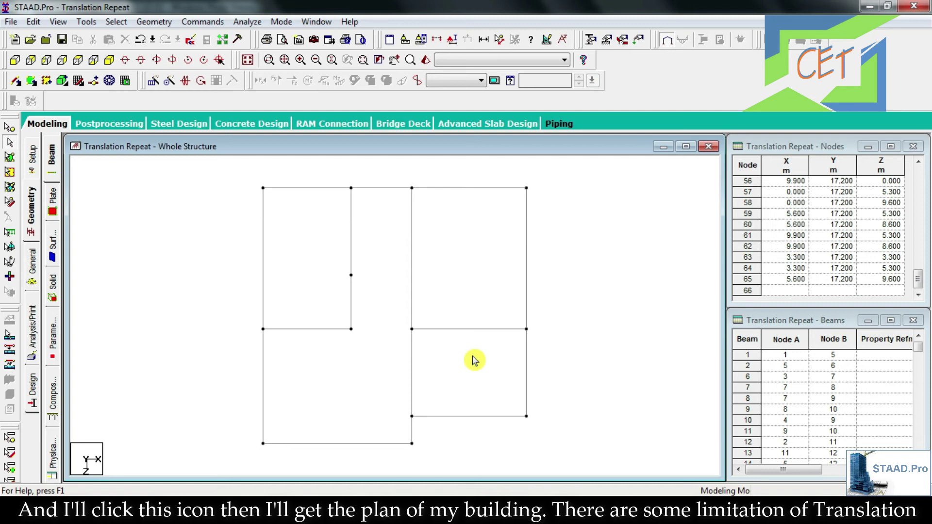
# Step: Reopen Translational Repeat and set the number of steps to 98, then spin it up to the 99 maximum
pyautogui.click(152, 82)
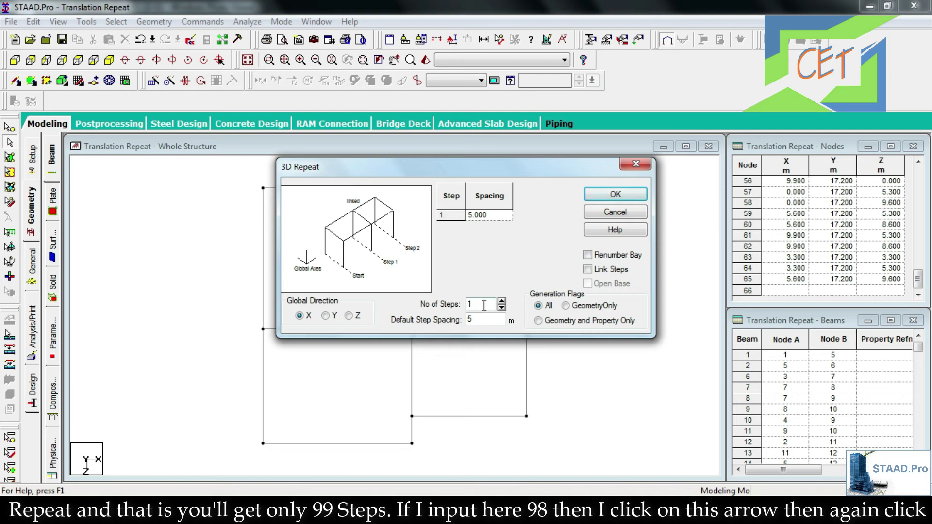
pyautogui.doubleClick(483, 305)
pyautogui.write('98')
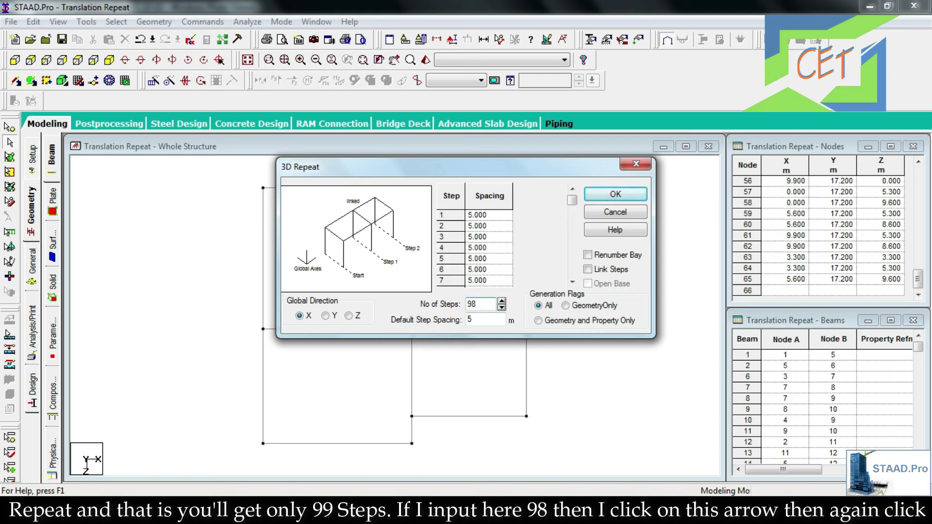
pyautogui.click(502, 302)
pyautogui.click(504, 302)
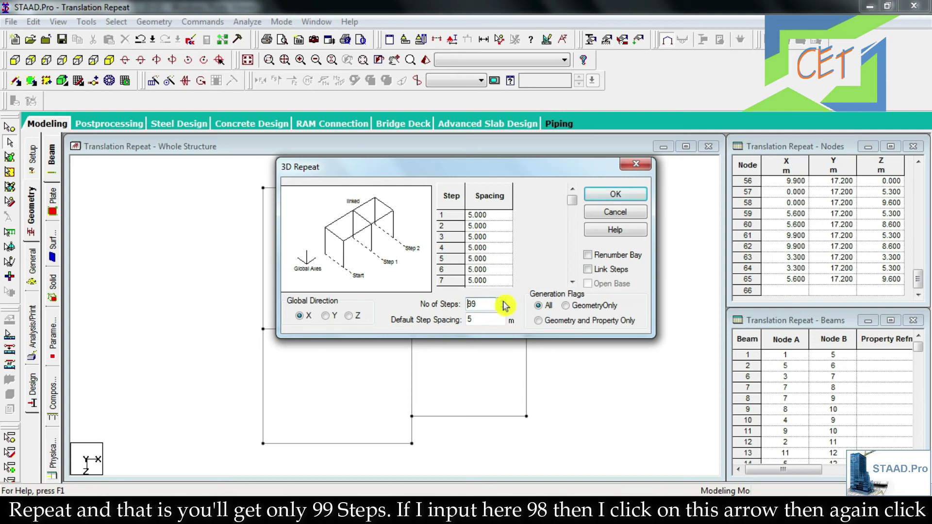